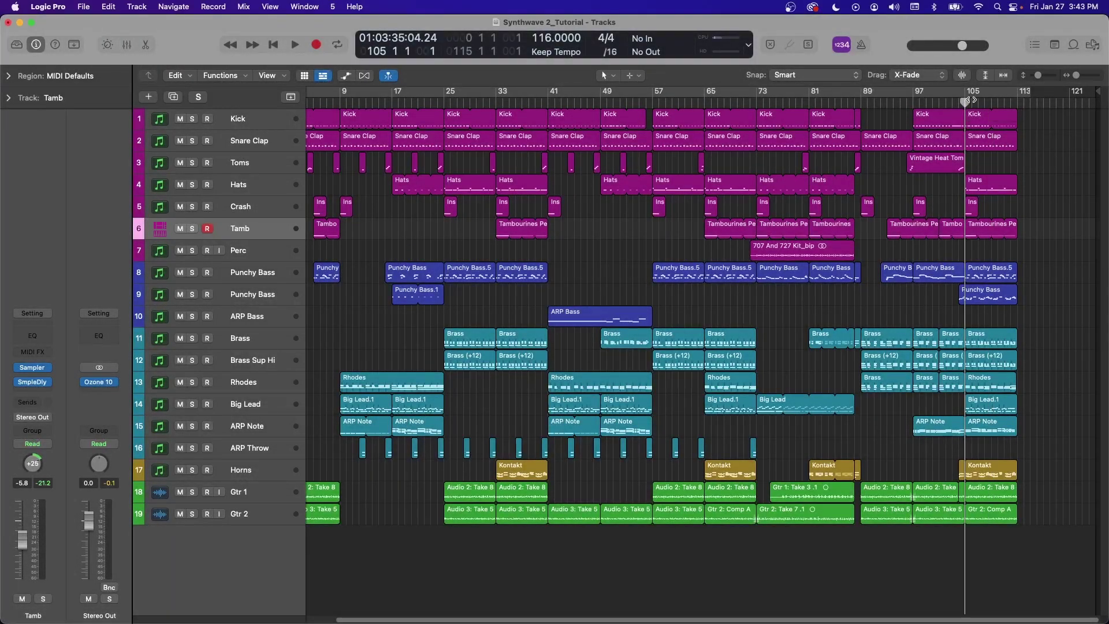
Audition the song's ending from bar 109 and park the playhead at bar 113.
mouse_move(964, 103)
mouse_down()
mouse_move(1022, 101)
mouse_move(966, 103)
mouse_up()
click(985, 100)
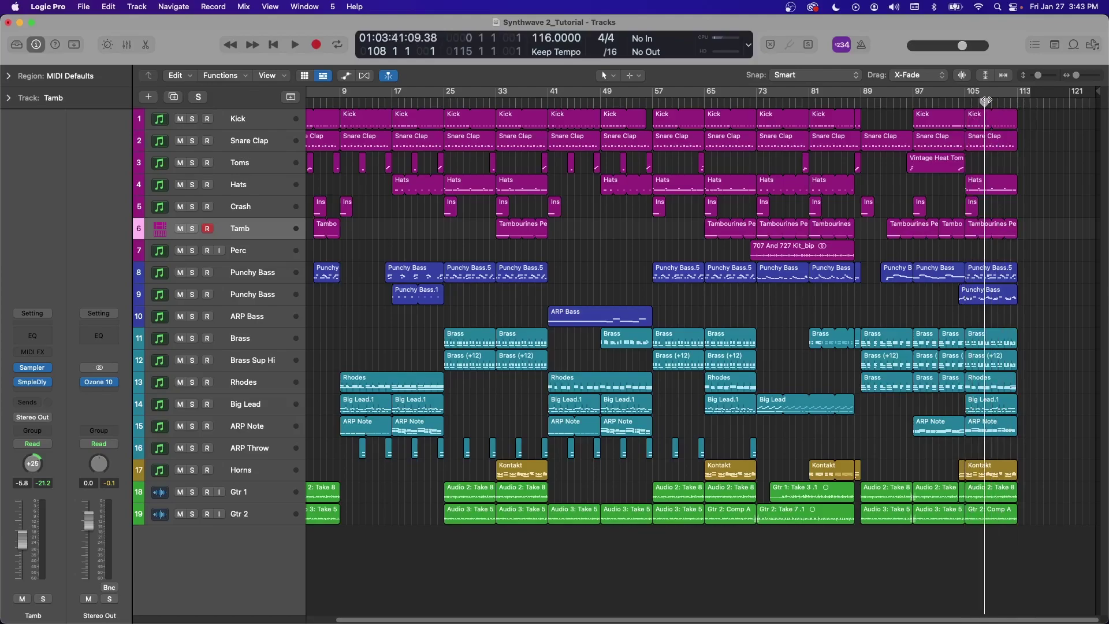
click(991, 102)
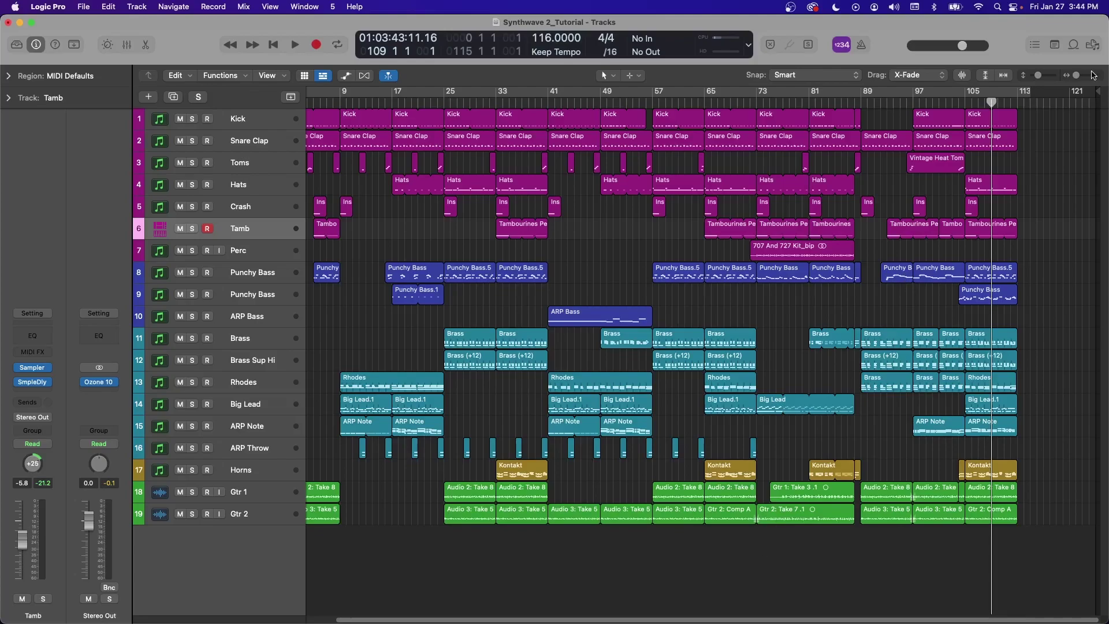
key(space)
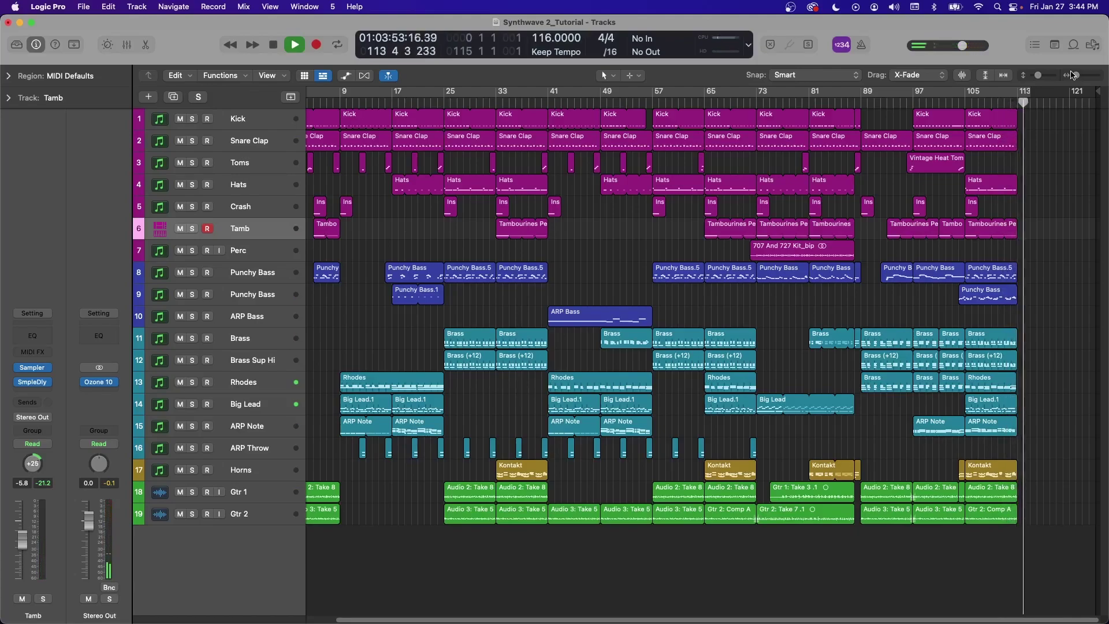
key(space)
click(1015, 102)
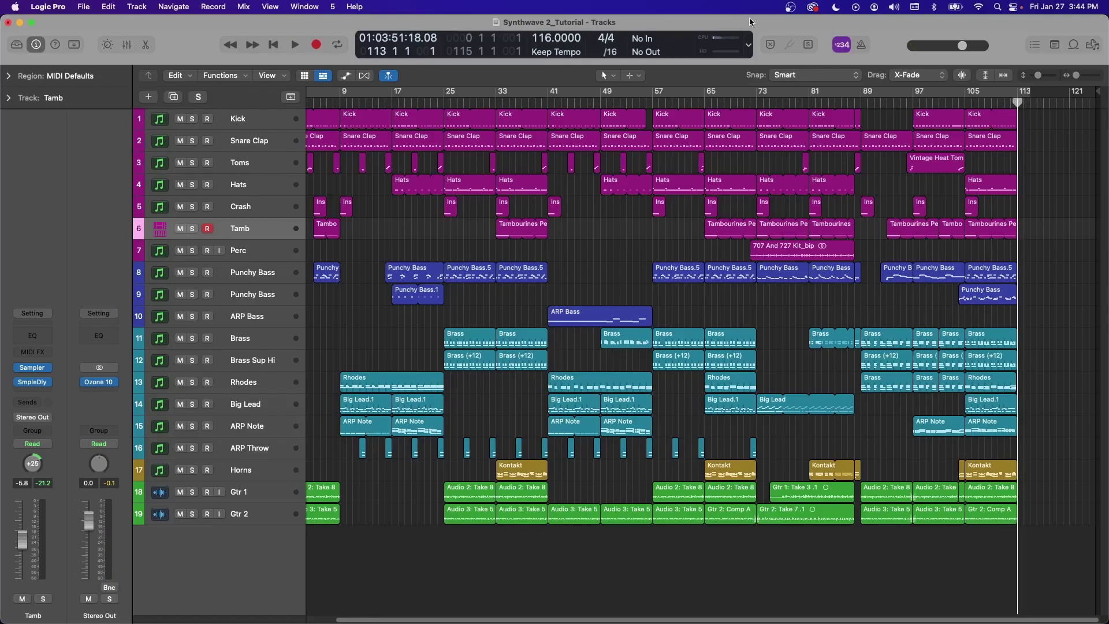
Show the Stereo Out output track with automation lanes, and set its automation parameter to Volume.
click(144, 4)
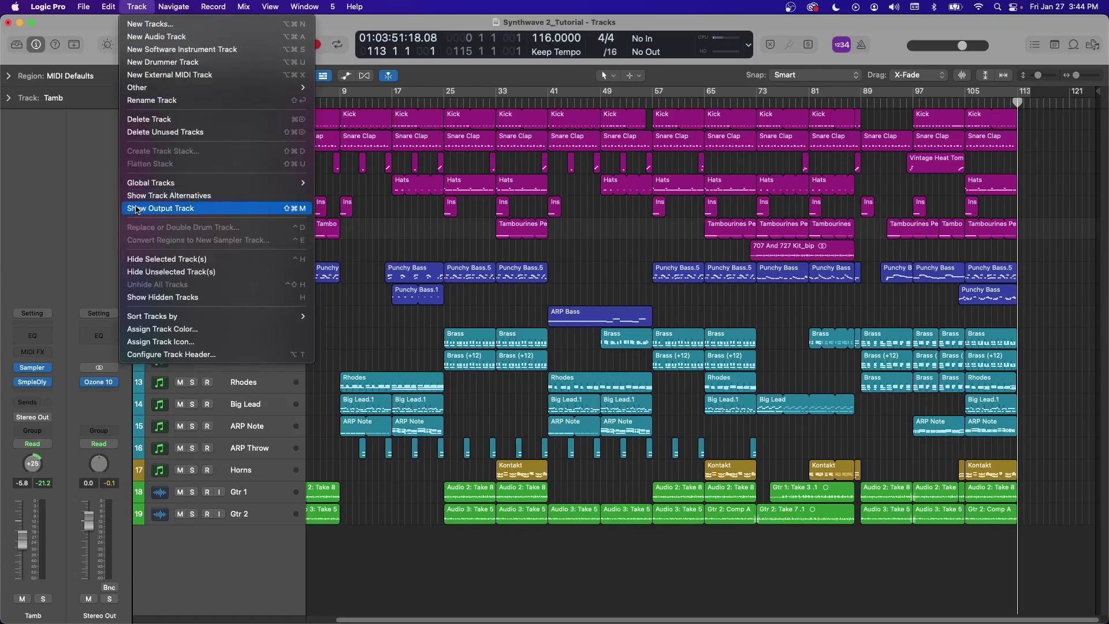
click(283, 212)
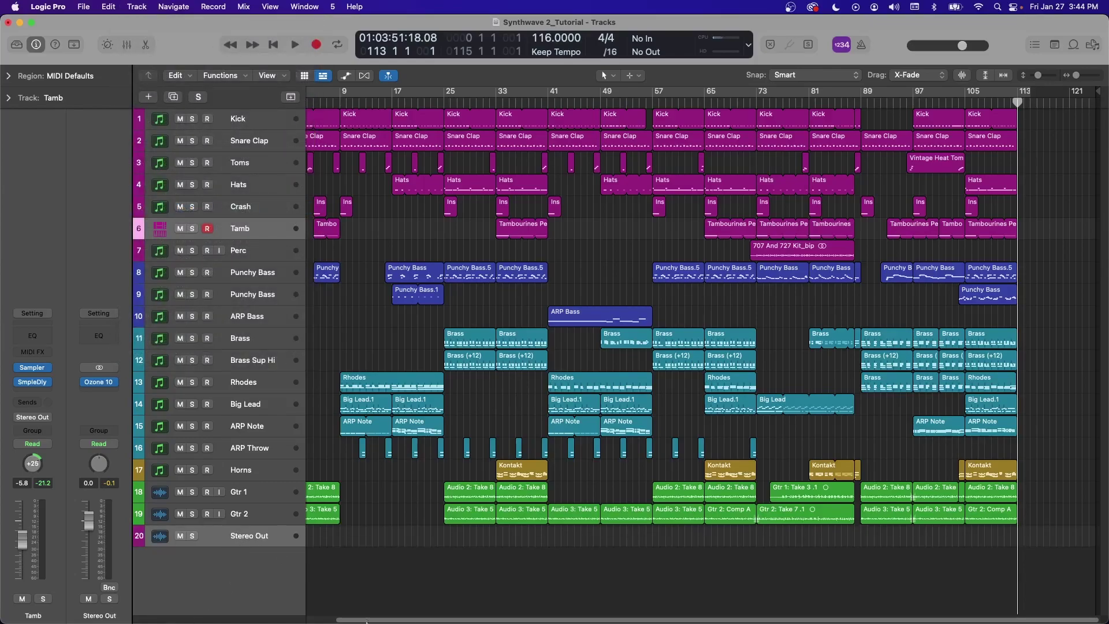
key(a)
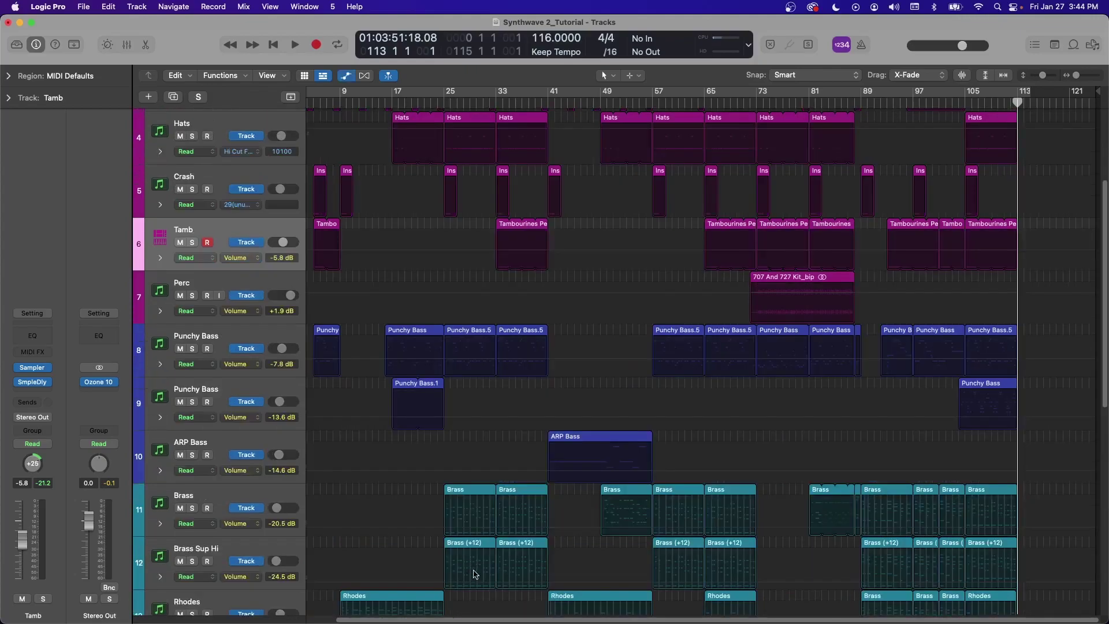
scroll(860, 348, down, 8)
scroll(859, 348, down, 4)
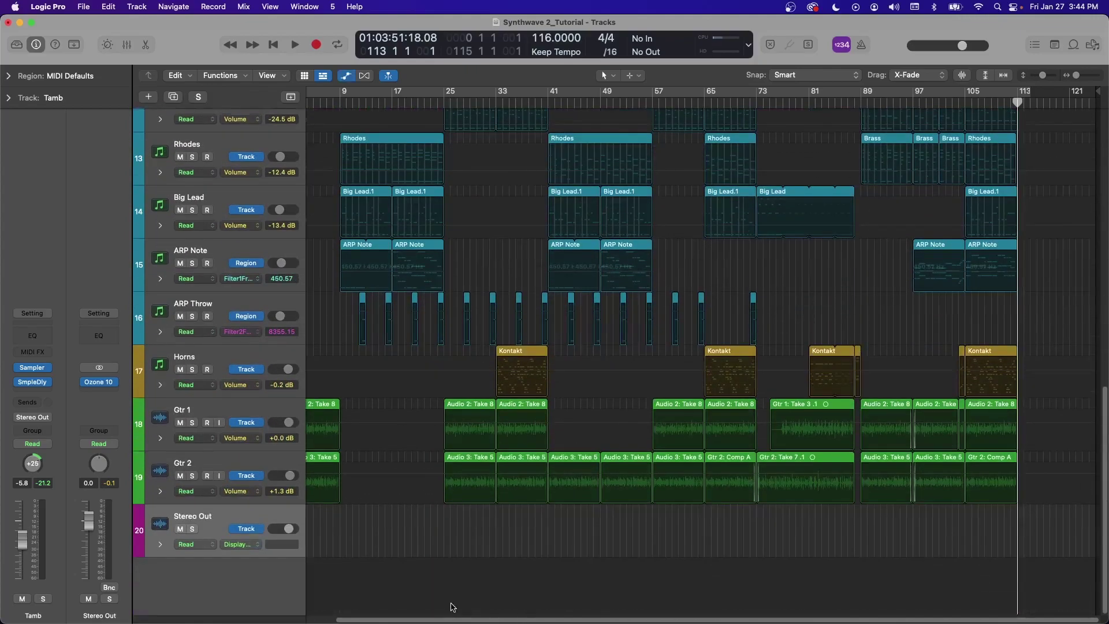
click(243, 544)
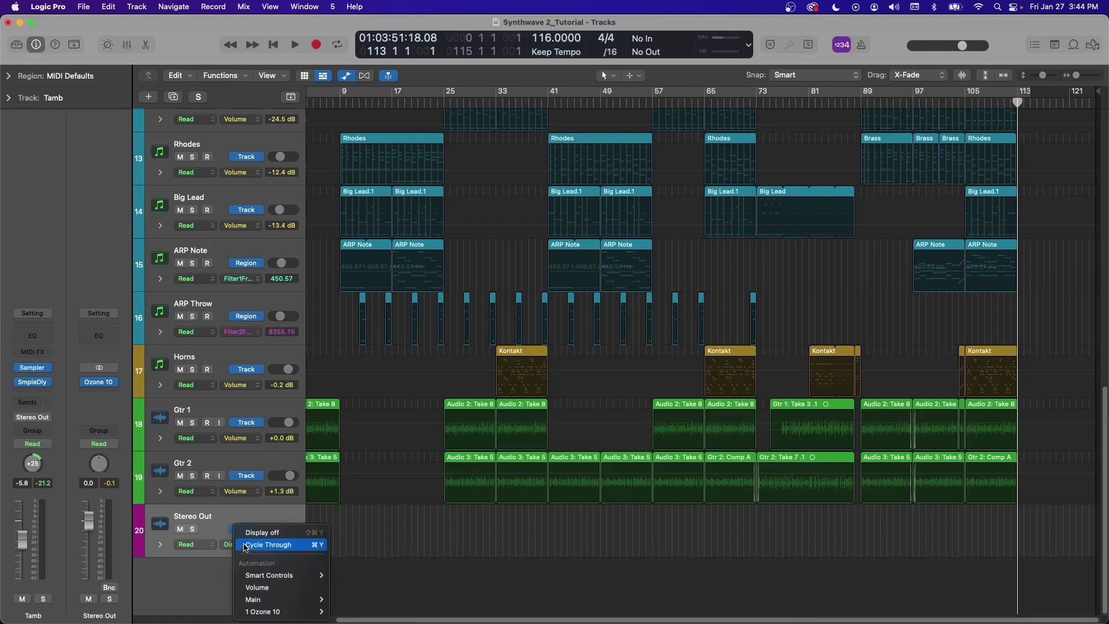
click(264, 587)
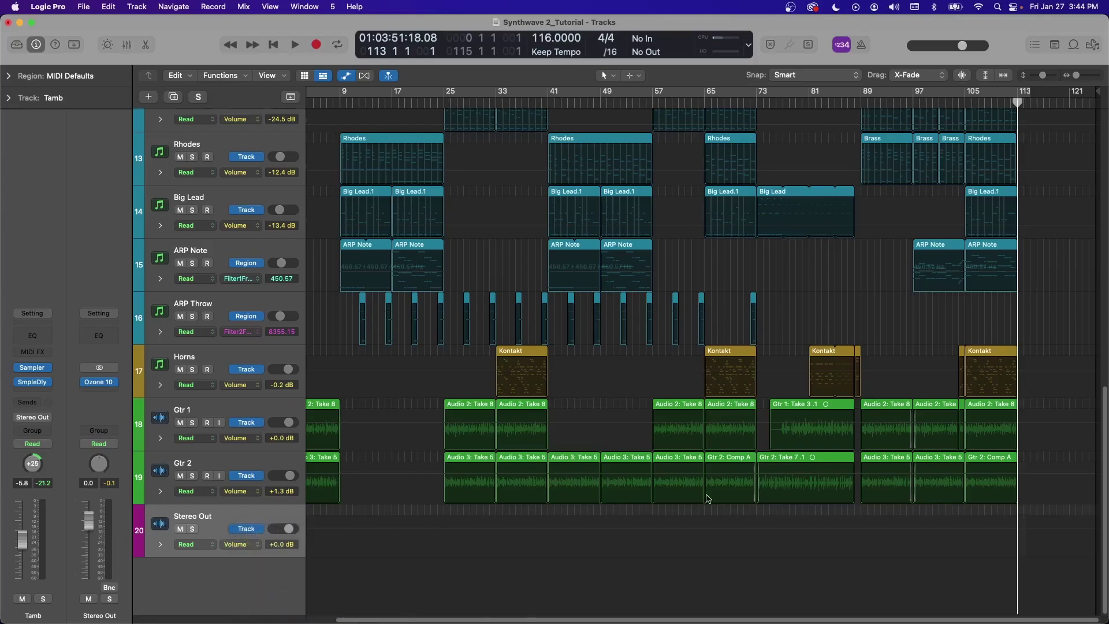
Add Stereo Out volume points at bars 109 and 113, and drop the bar-113 point to -∞ dB.
click(991, 100)
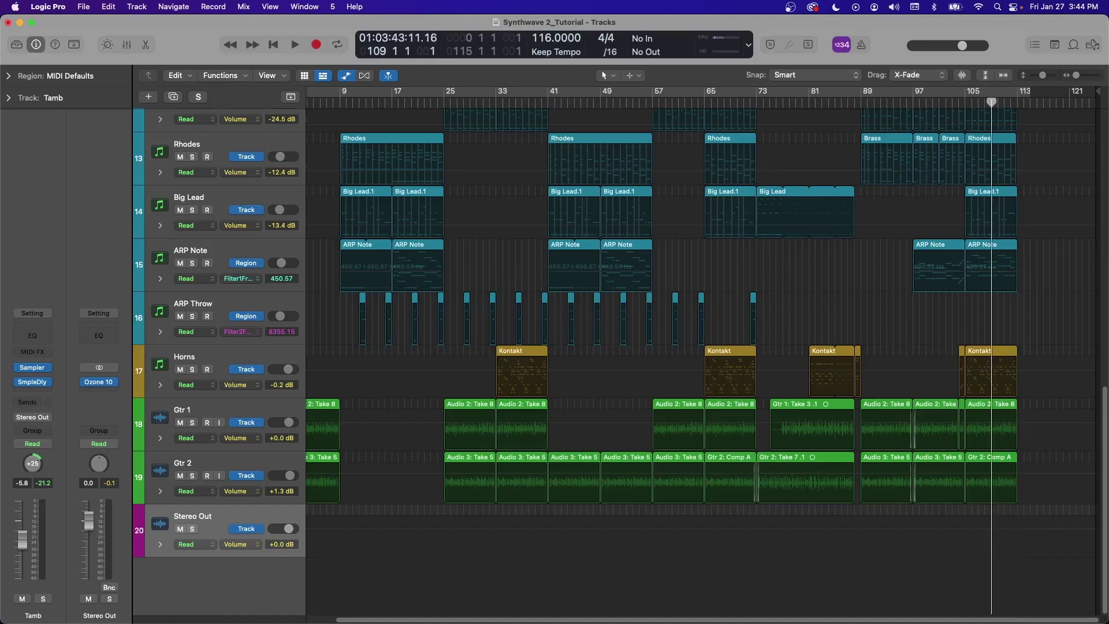
key(super+Right)
key(super+Right)
key(super+Right)
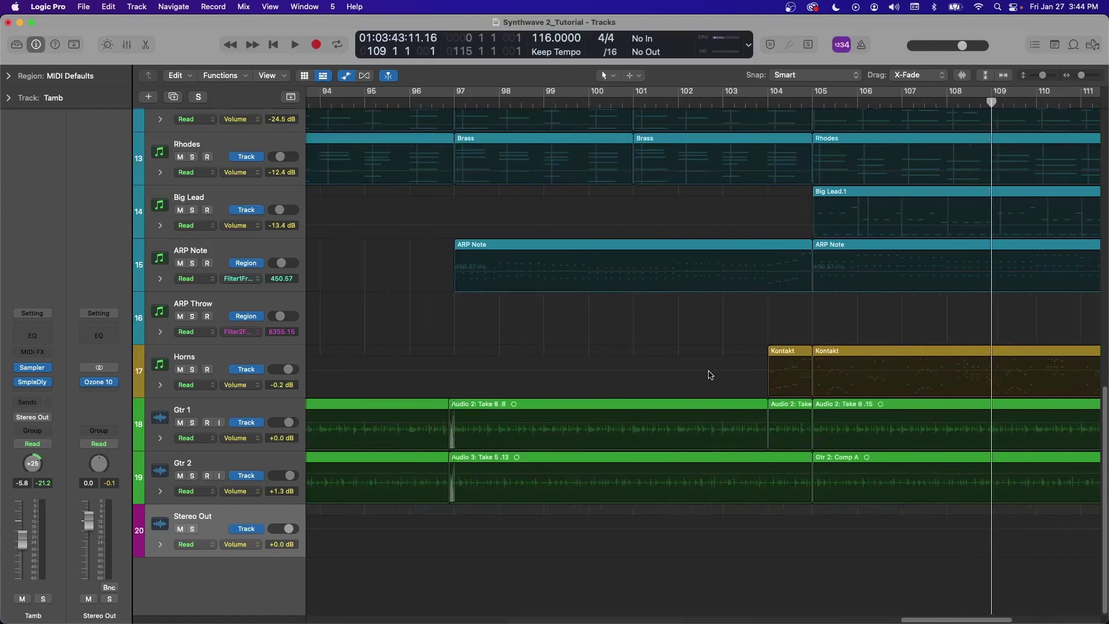
scroll(710, 362, right, 3)
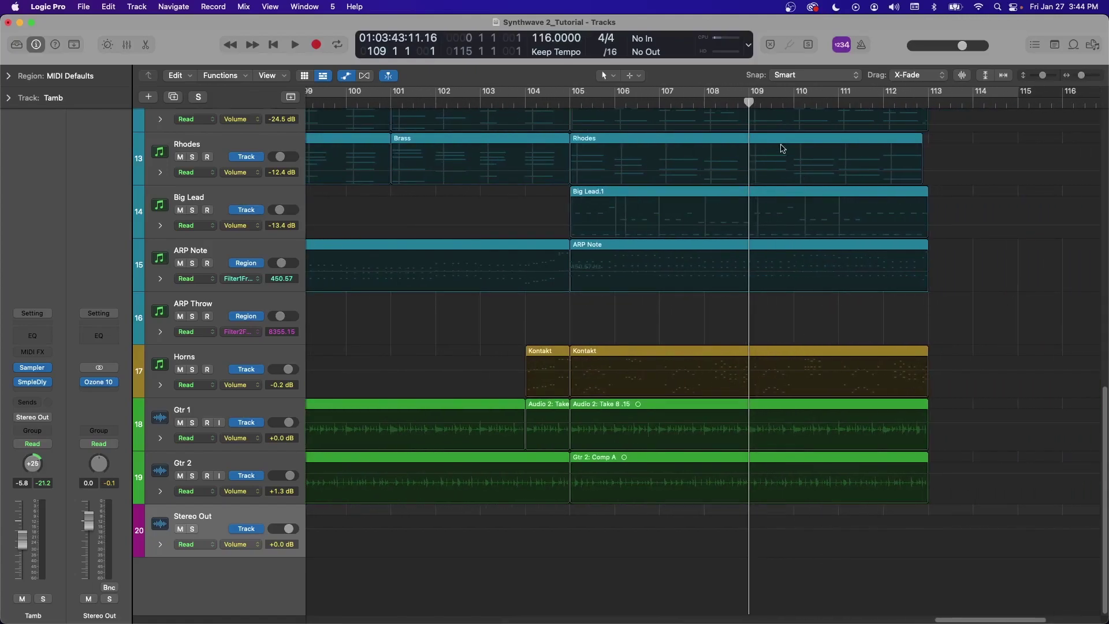
click(751, 533)
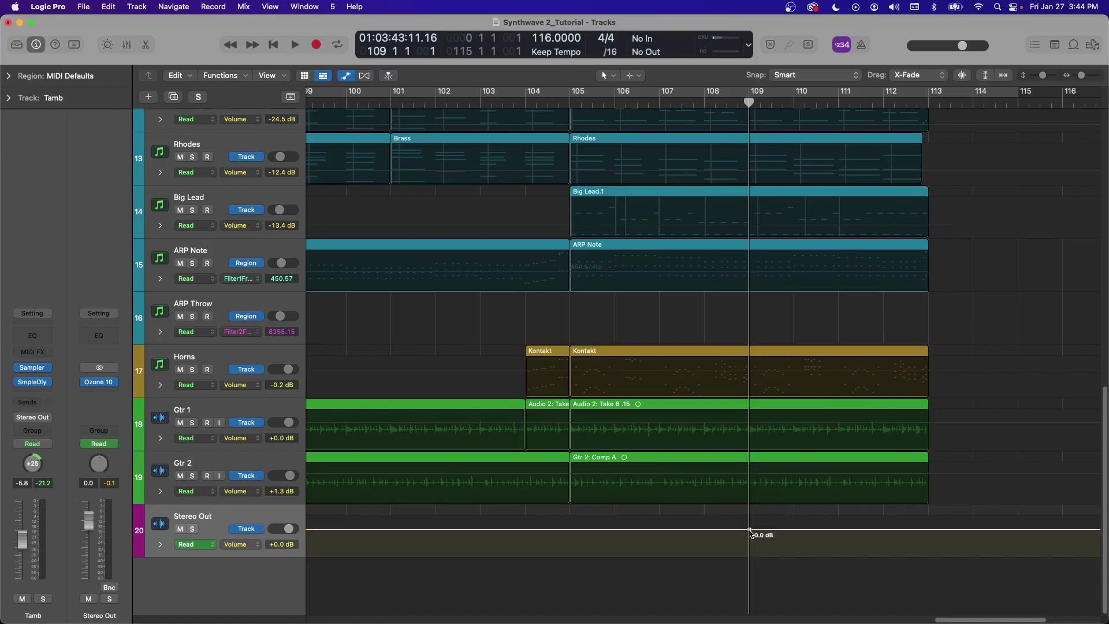
click(749, 530)
drag(929, 529, 929, 555)
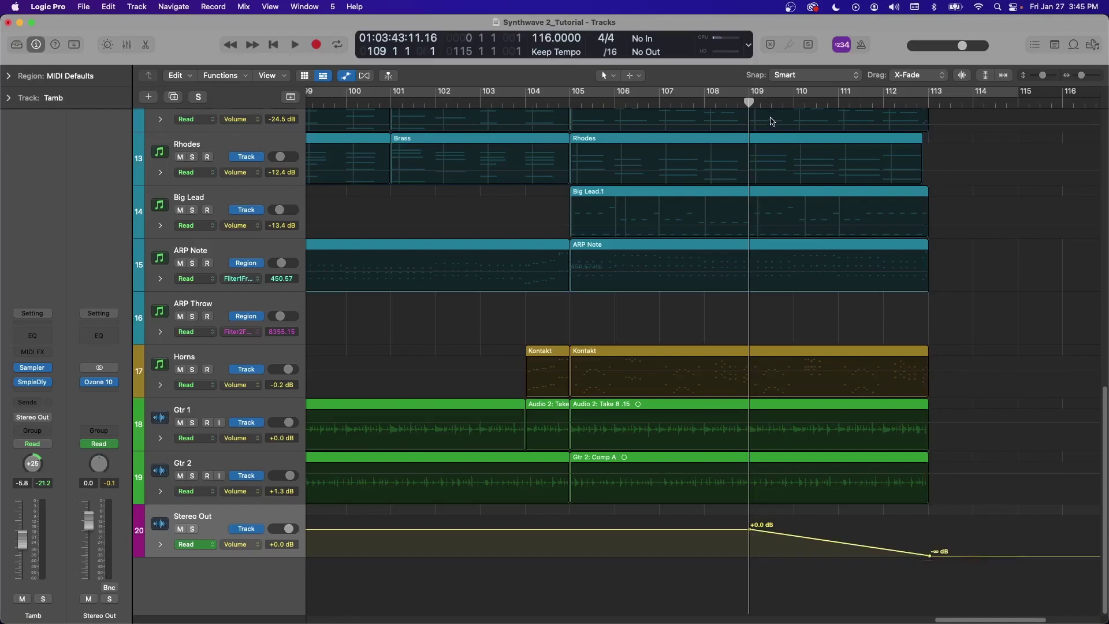
drag(749, 103, 842, 117)
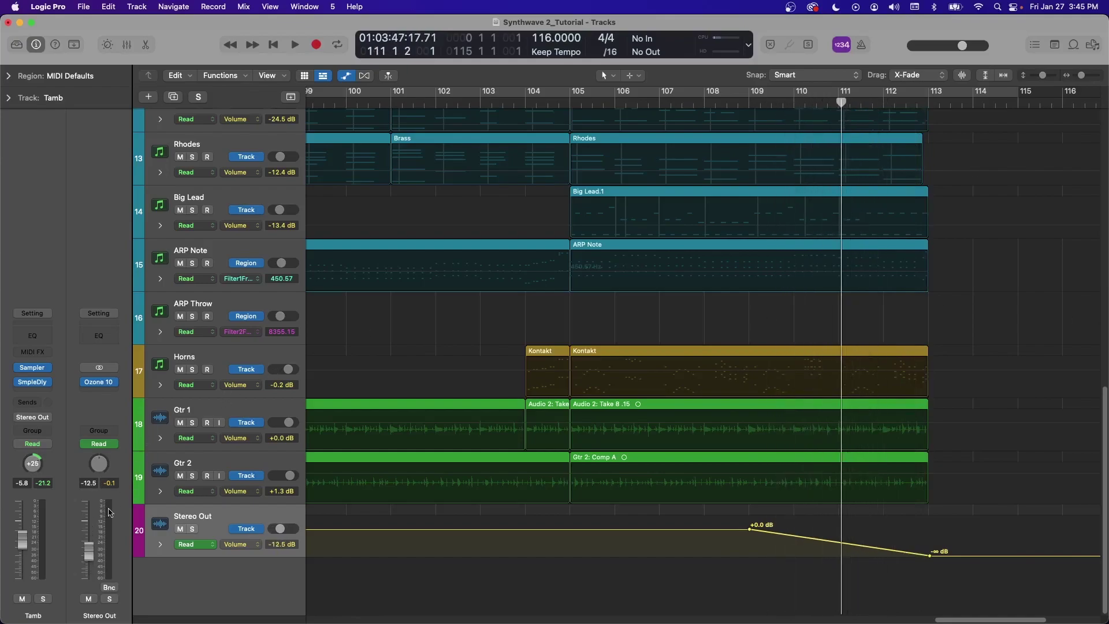
Play the Stereo Out fade-out from about bar 108, stopping past bar 113.
drag(781, 103, 746, 103)
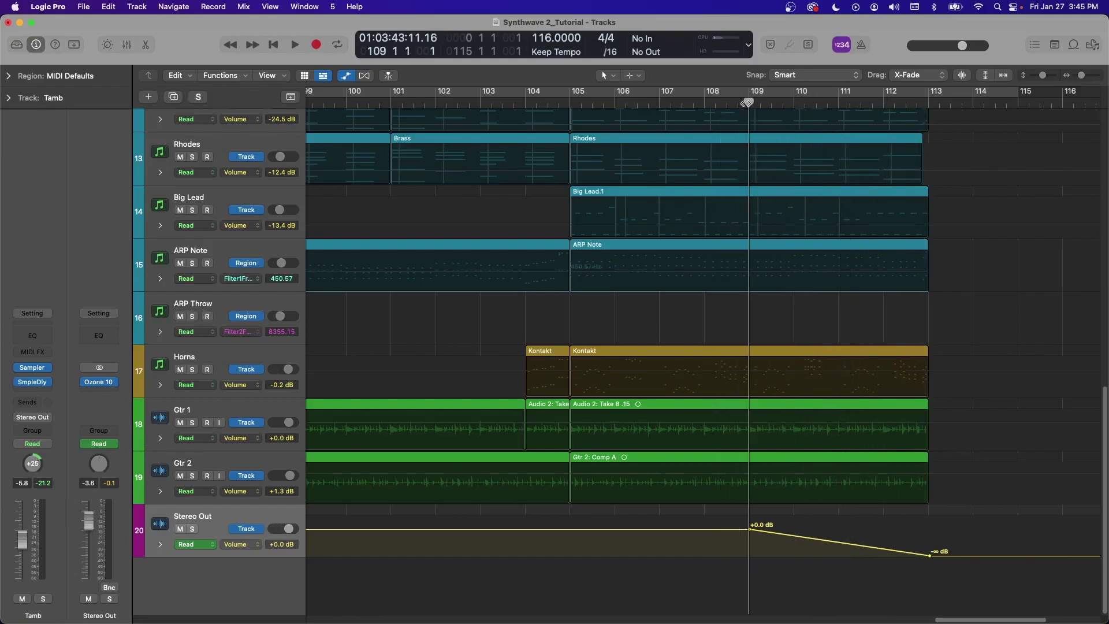
click(704, 104)
key(space)
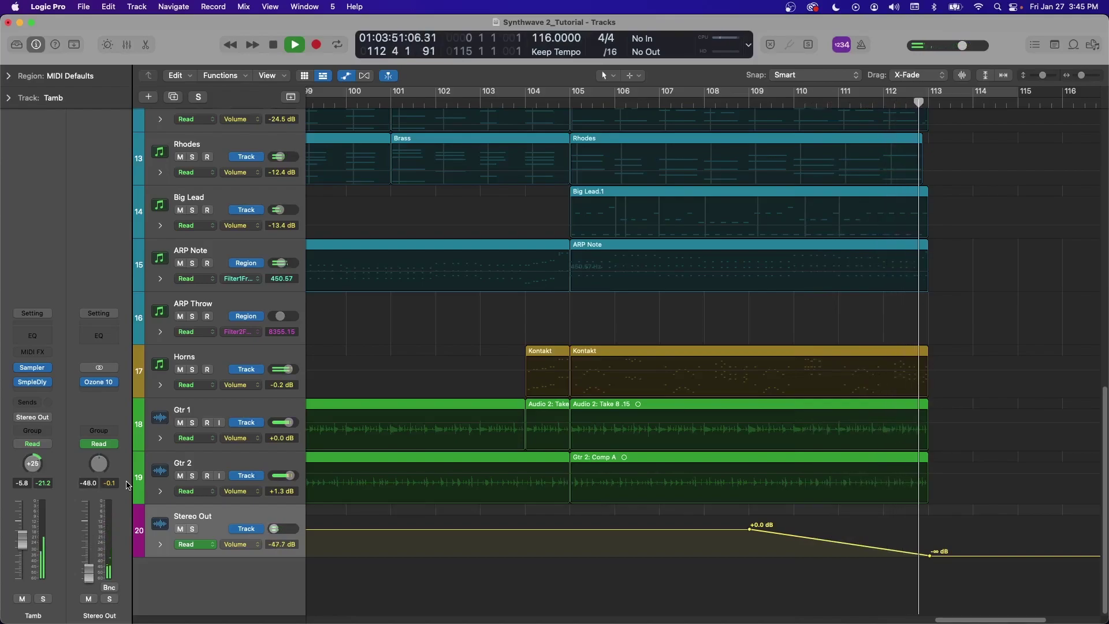
key(space)
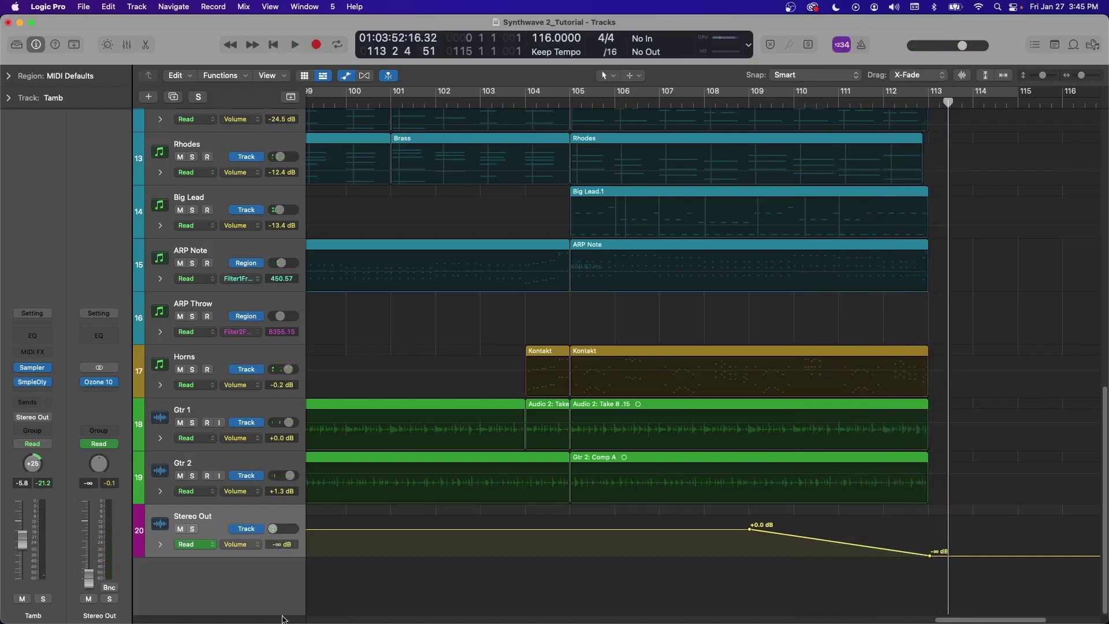
Hide automation, scroll to bars 77–93, and enlarge the waveforms and track heights.
key(a)
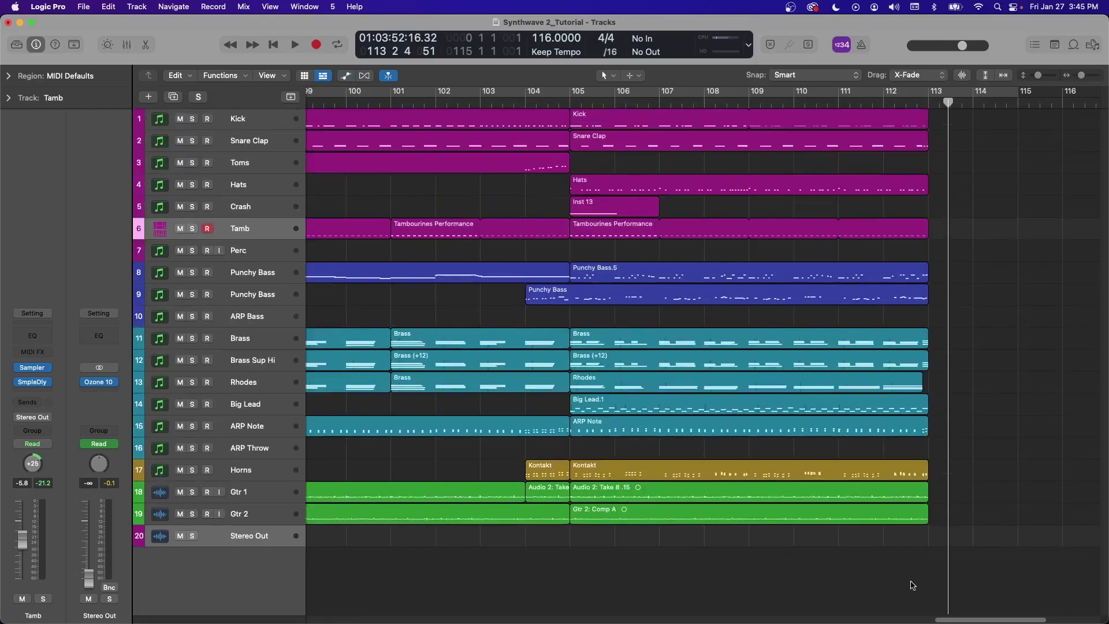
drag(1009, 619, 864, 610)
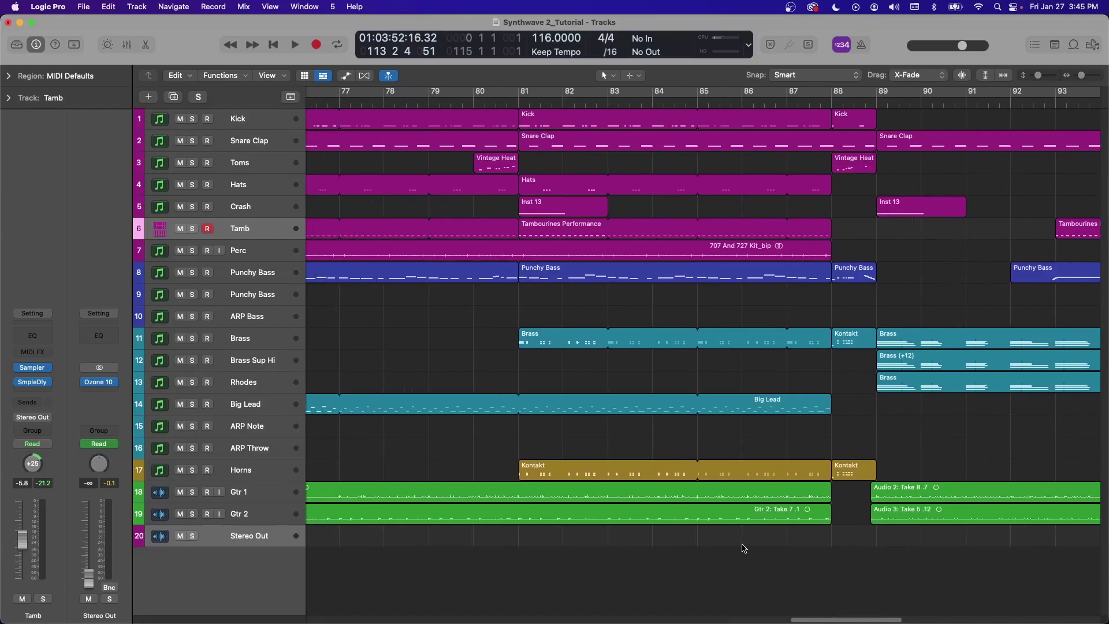
click(964, 74)
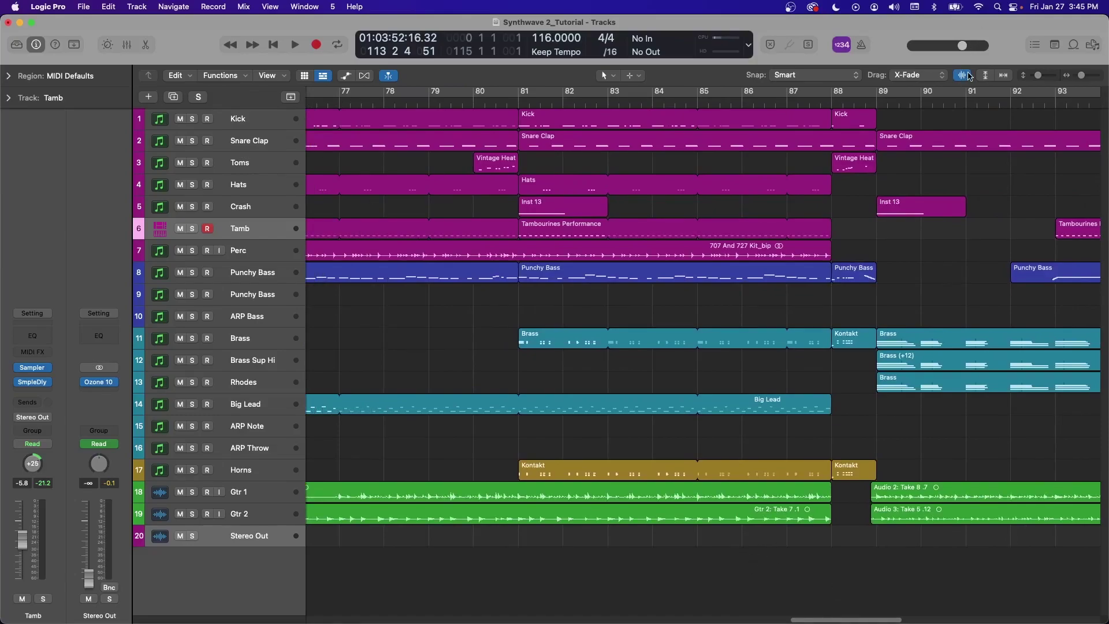
key(super+Down)
key(super+Down)
key(super+Down)
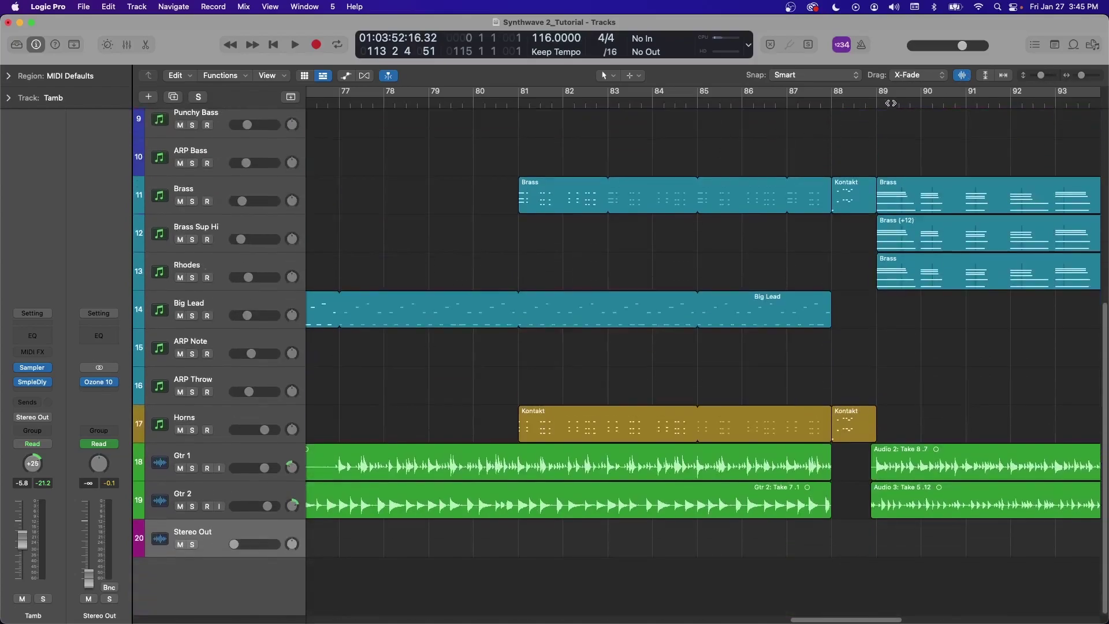
Solo Gtr 1, play it from bar 85, and zoom horizontally to bars 79–89.
click(792, 103)
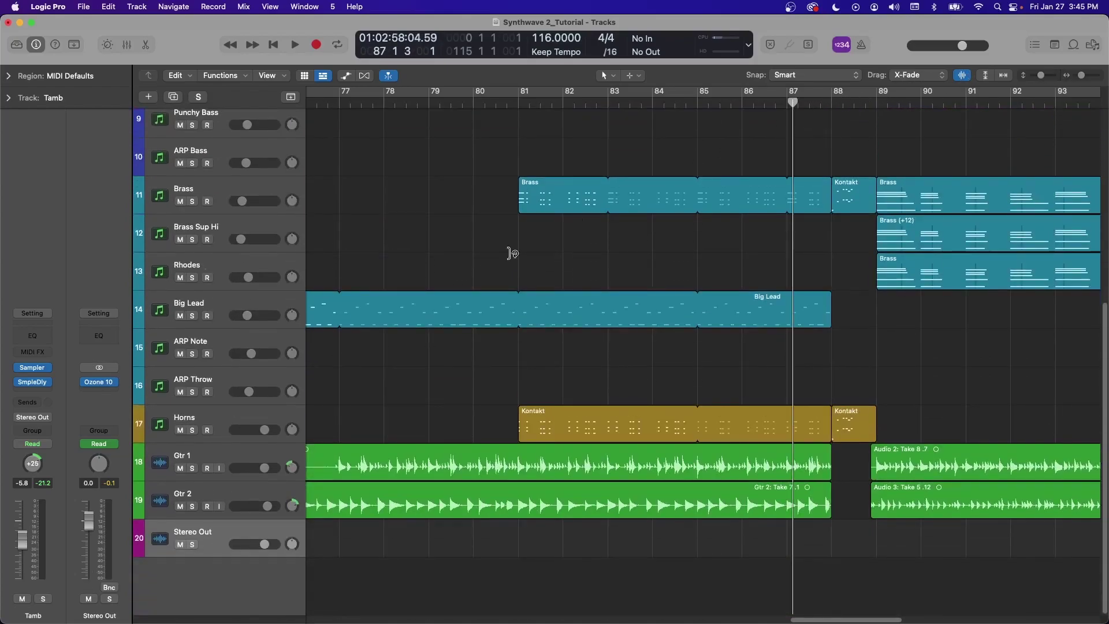
click(192, 468)
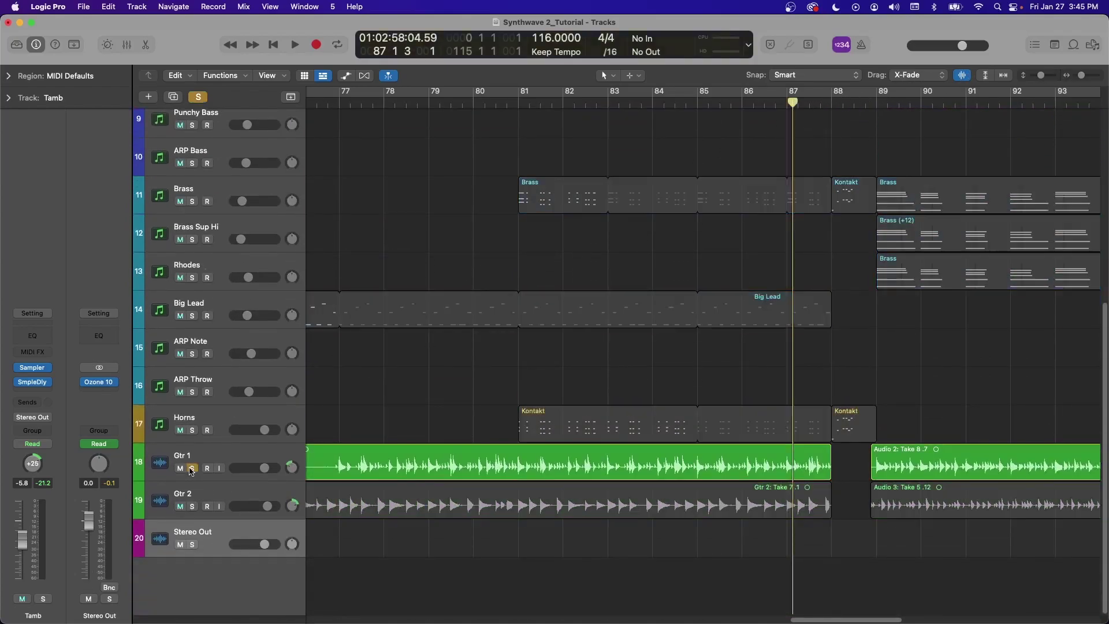
click(700, 103)
key(space)
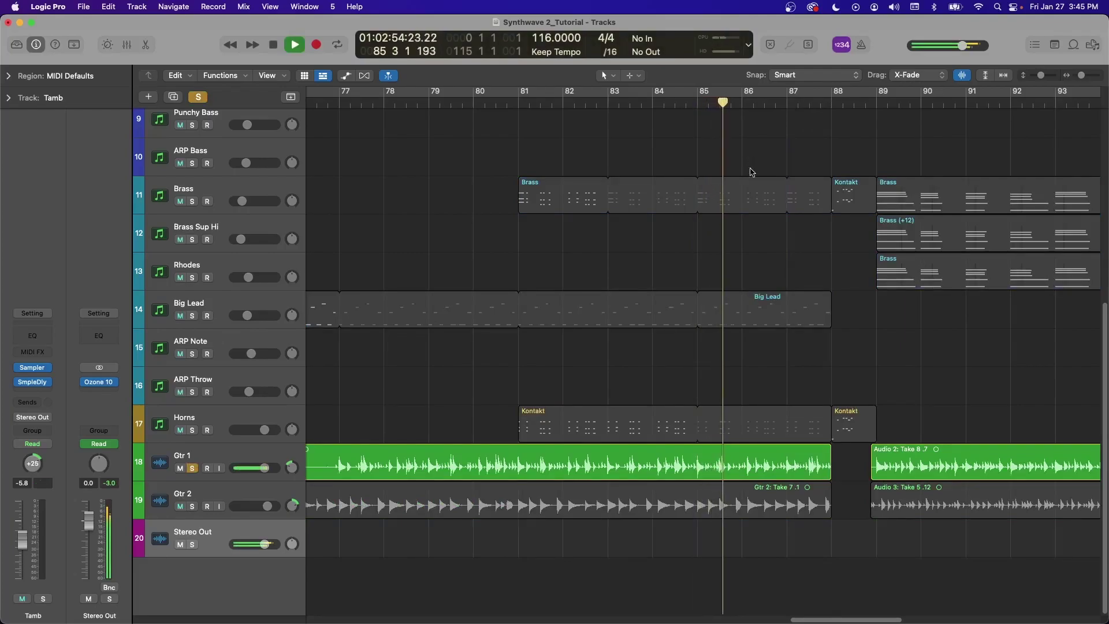
click(1093, 76)
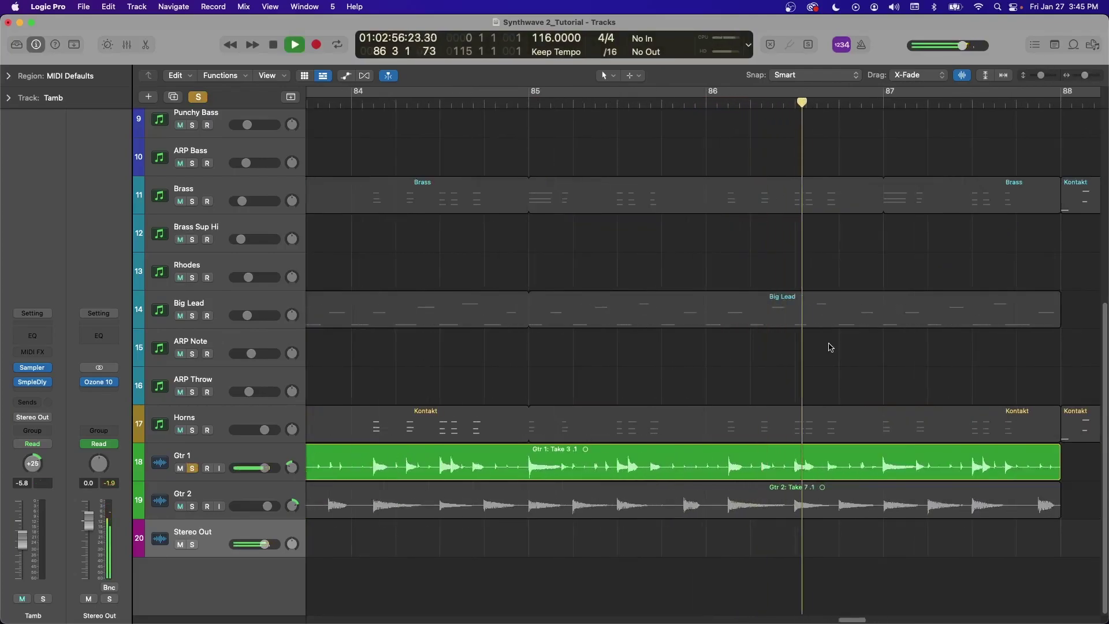
click(1082, 78)
key(super+Left)
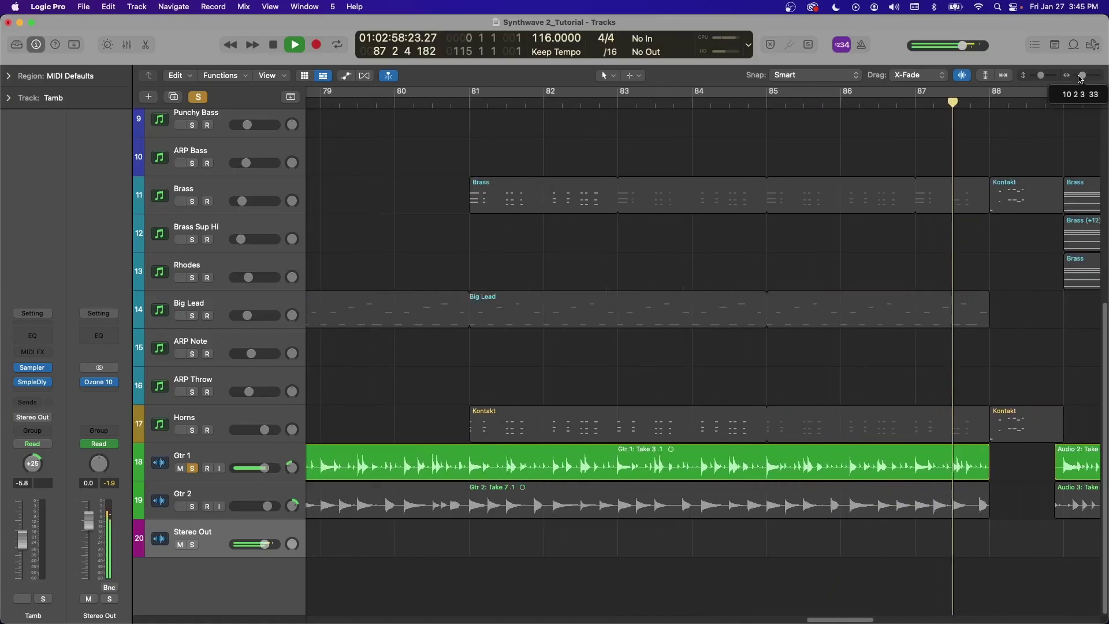
Select the Gtr 1 Take 3 .1 region and expand its fade and timing parameters in the Region inspector.
key(space)
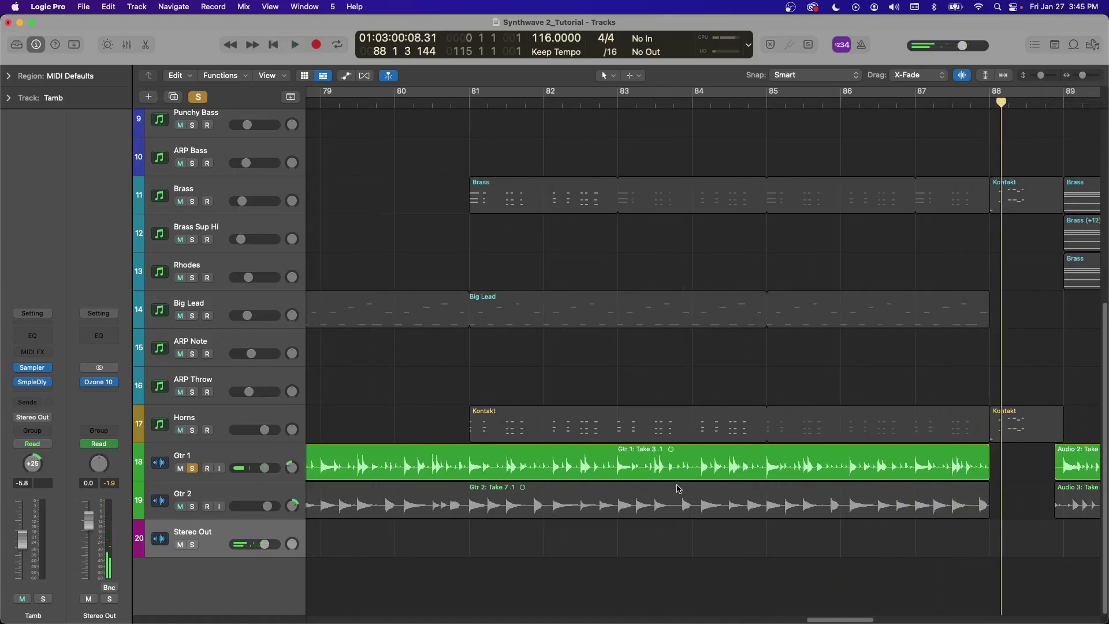
click(693, 469)
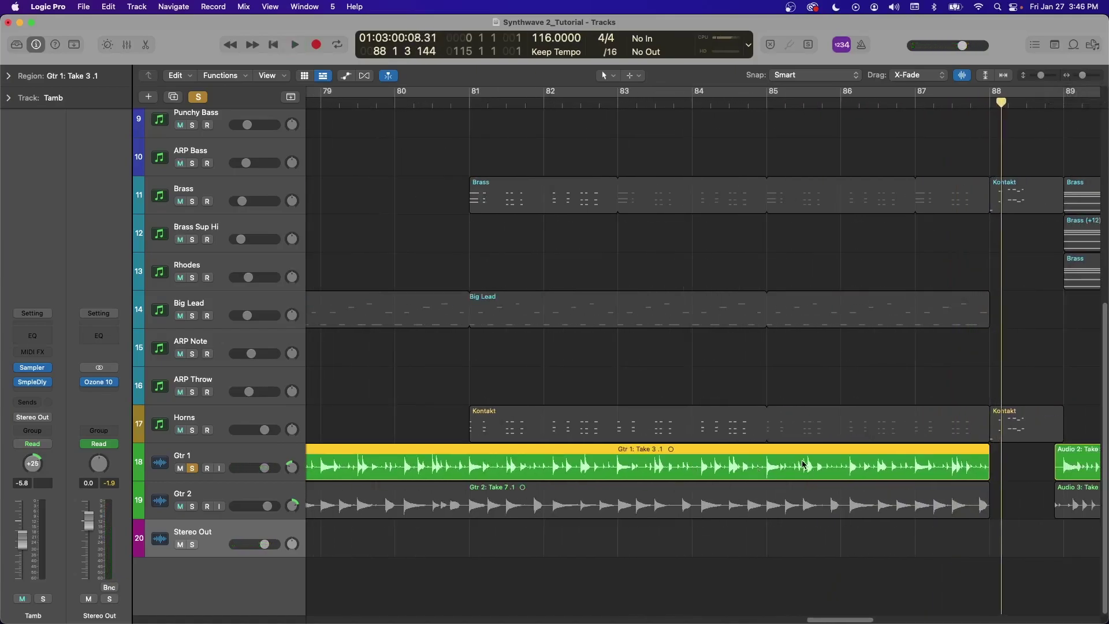
click(1040, 481)
click(970, 468)
key(i)
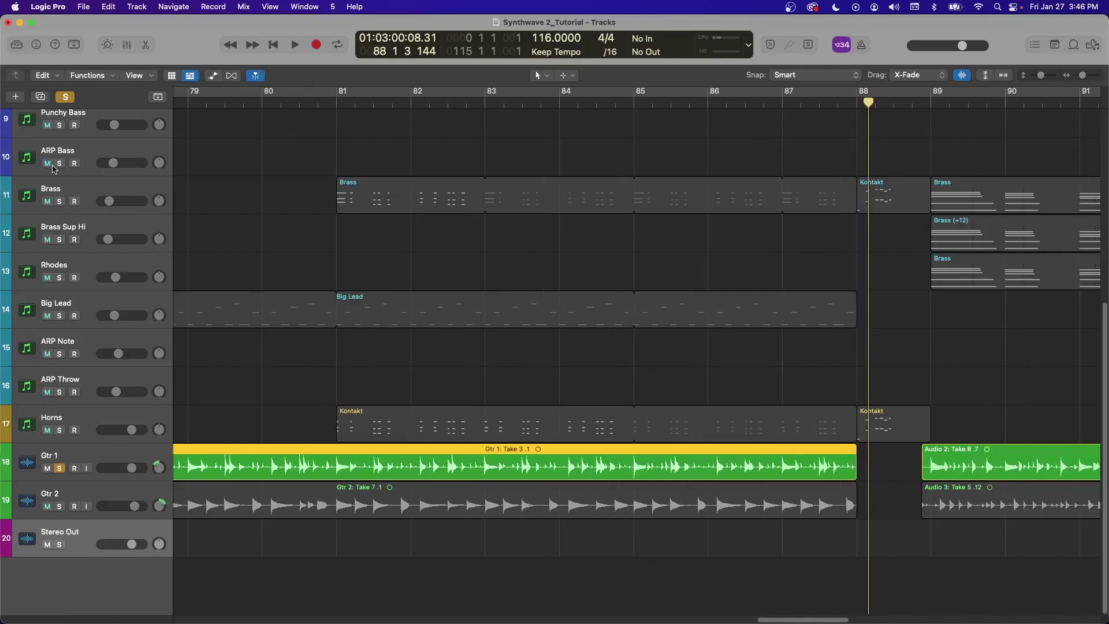
key(i)
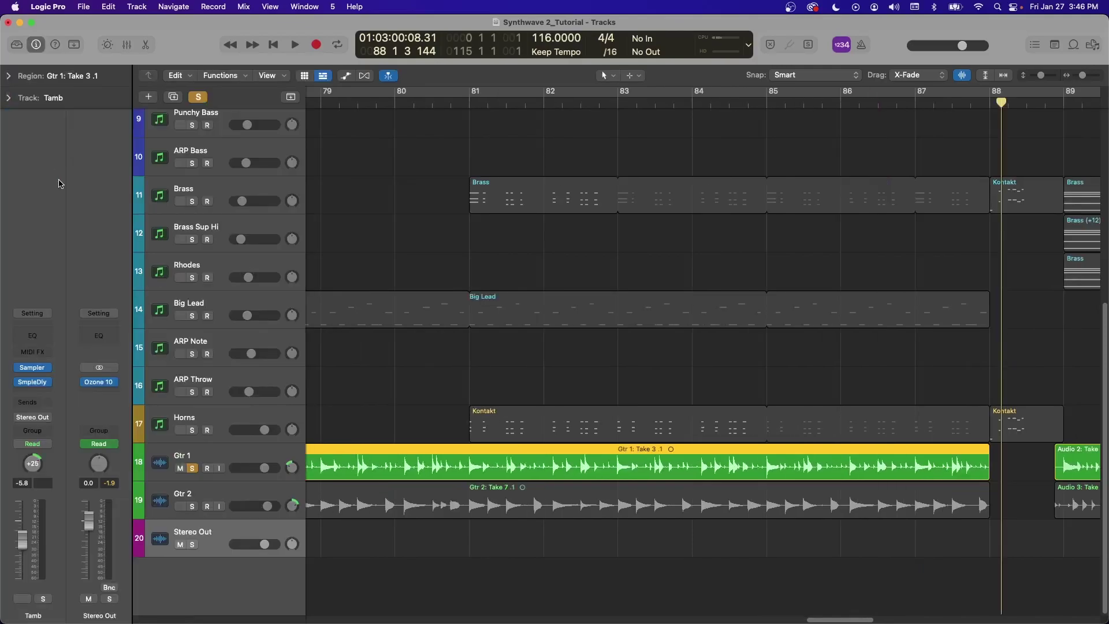
click(10, 75)
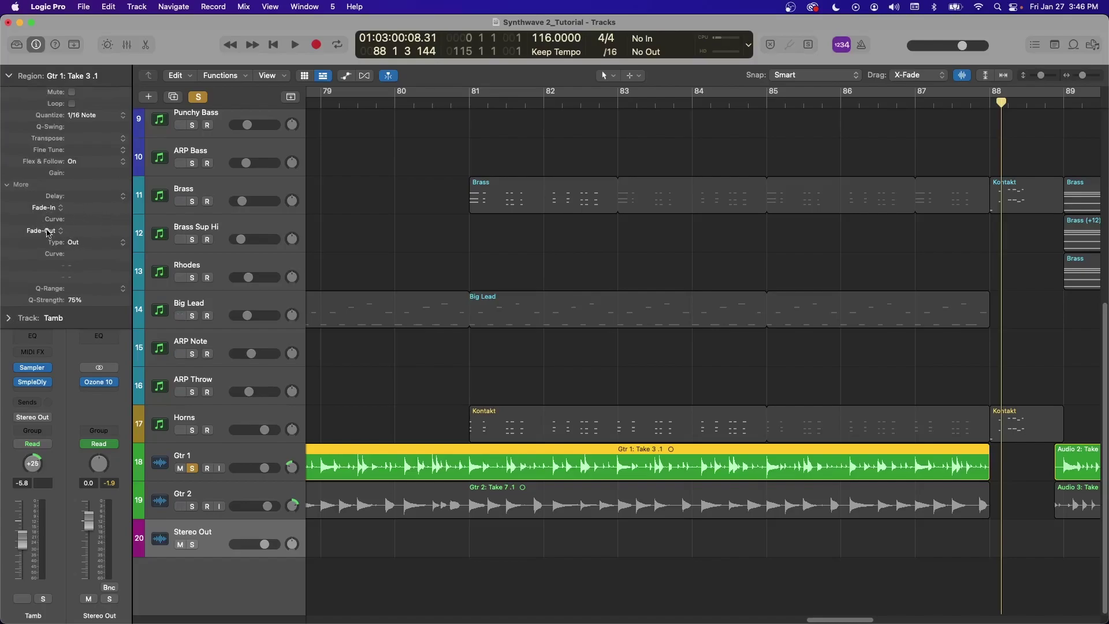
Set the region's Fade-Out to 1000 and play it back from bar 87.
double_click(92, 231)
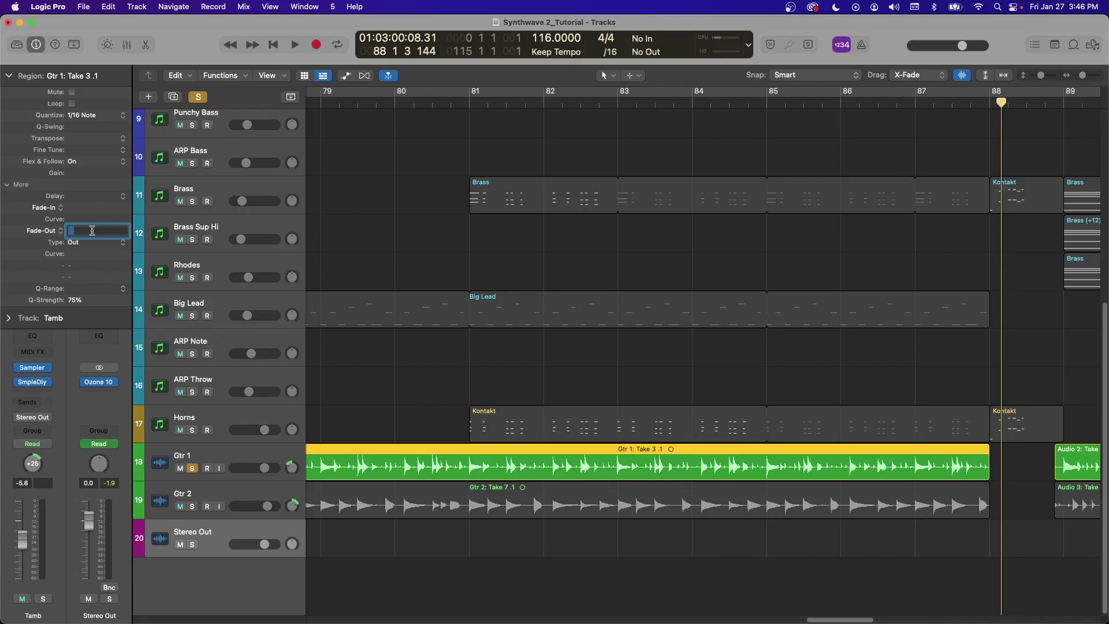
text(000)
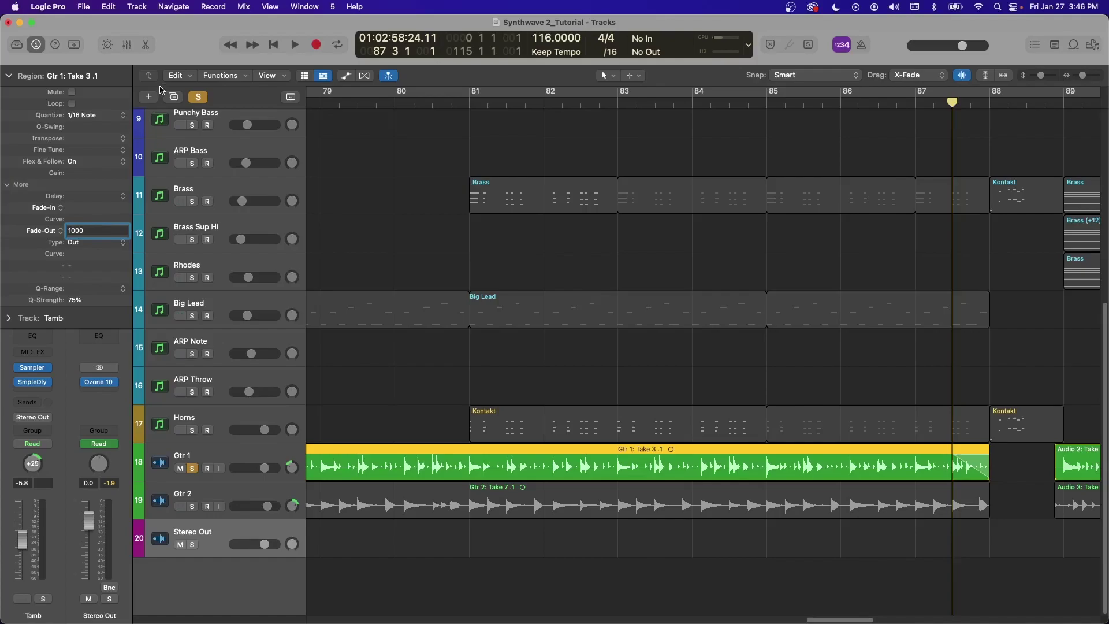
key(Return)
click(916, 103)
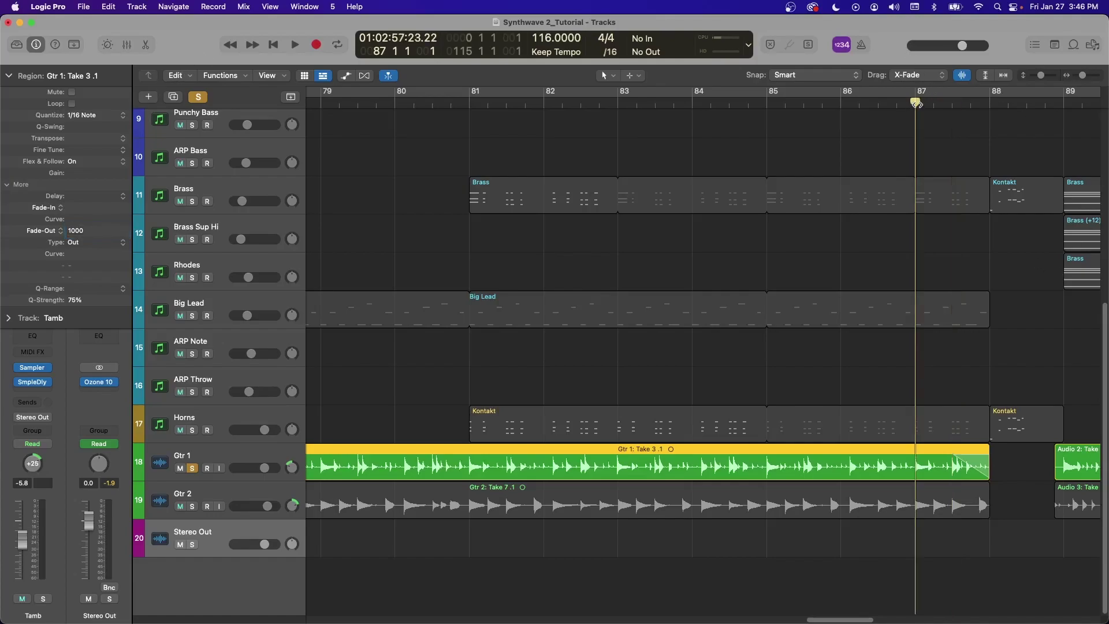
key(space)
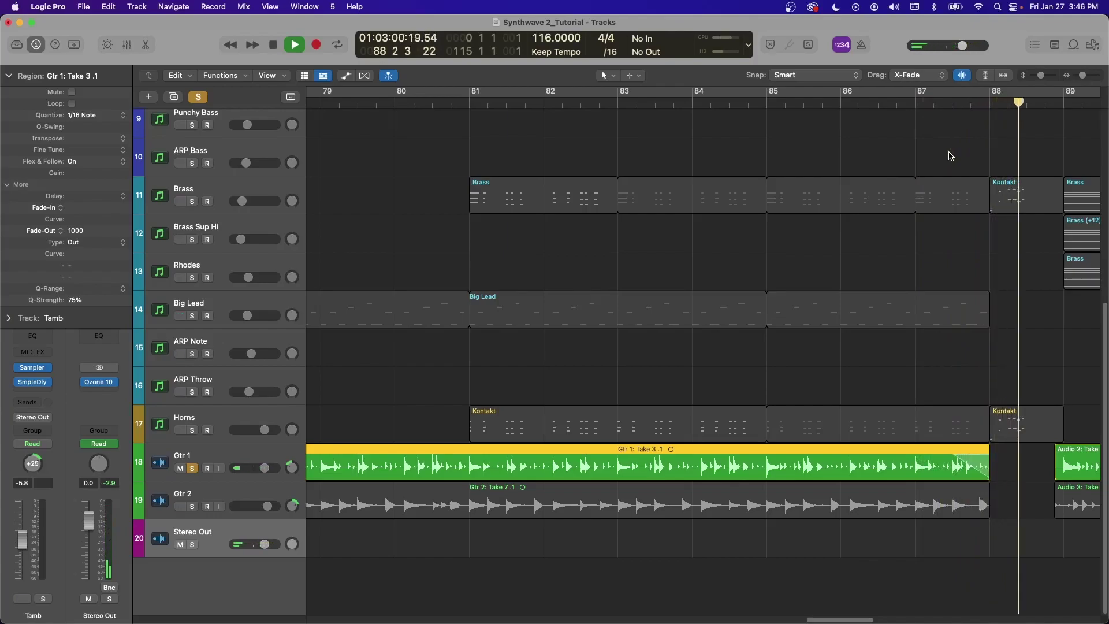
Split the Gtr 1 take at bar 76 beat 3 and delete the earlier Take 3 .3 piece.
key(space)
scroll(908, 119, left, 15)
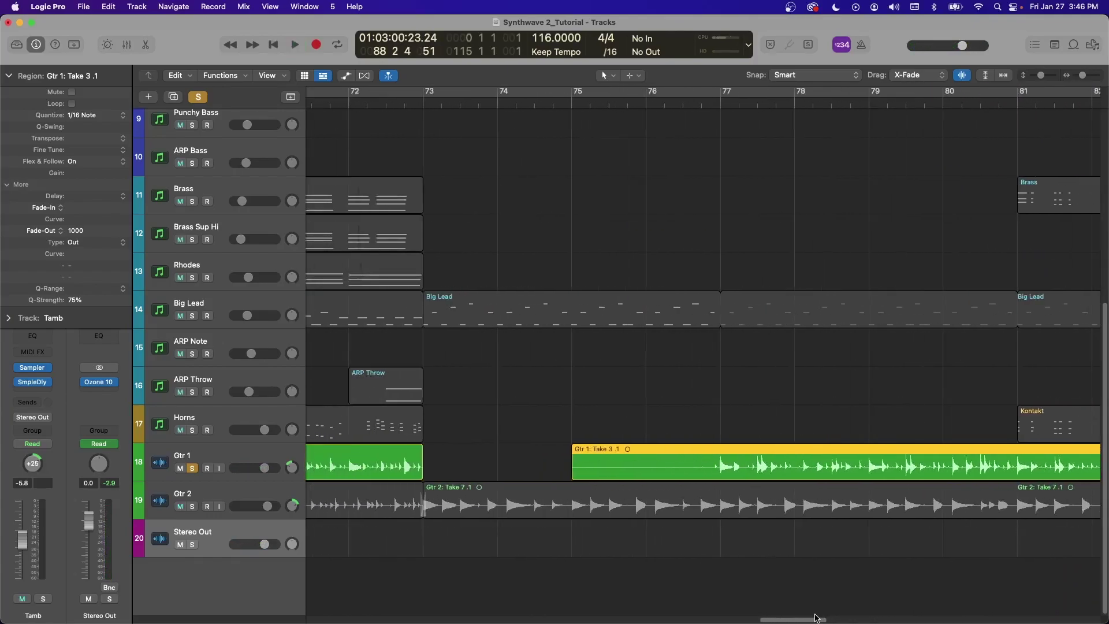
click(573, 102)
drag(573, 102, 682, 103)
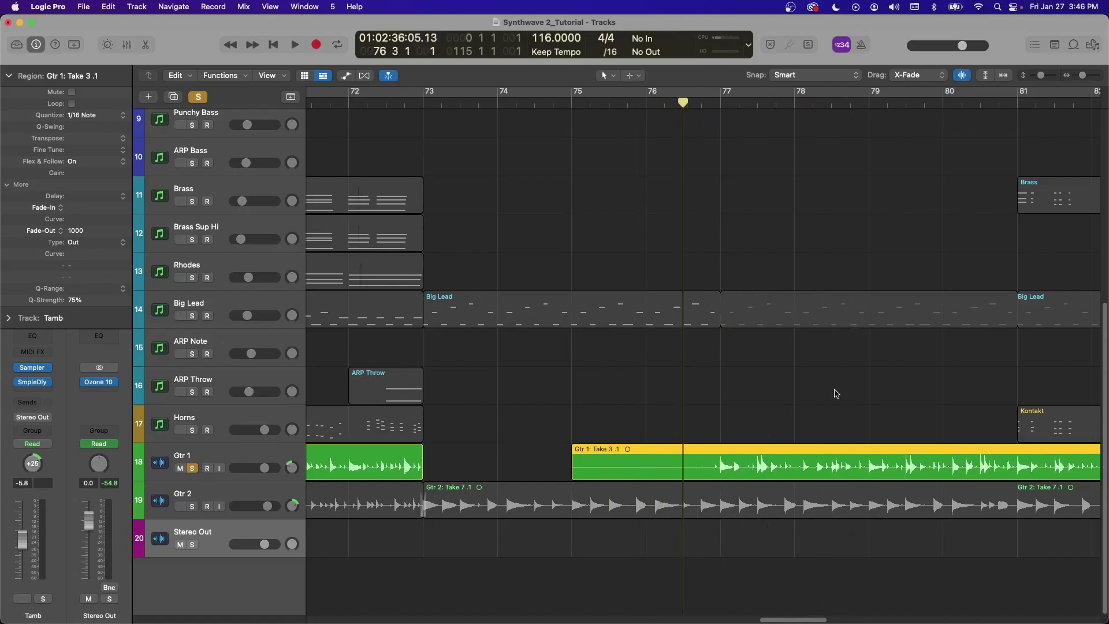
key(super+t)
click(650, 465)
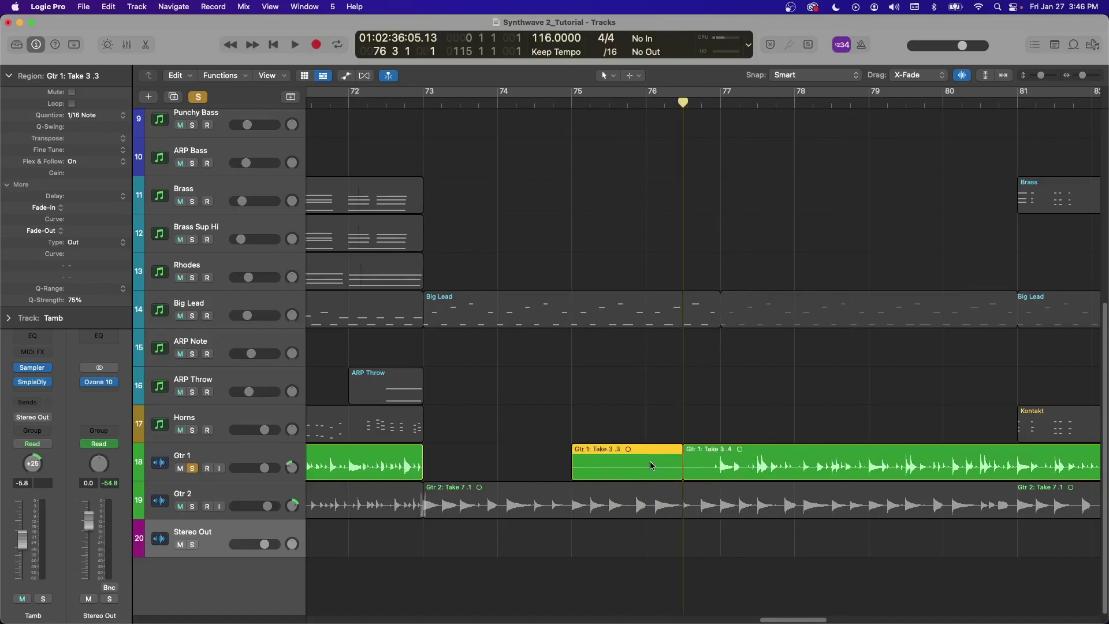
key(Delete)
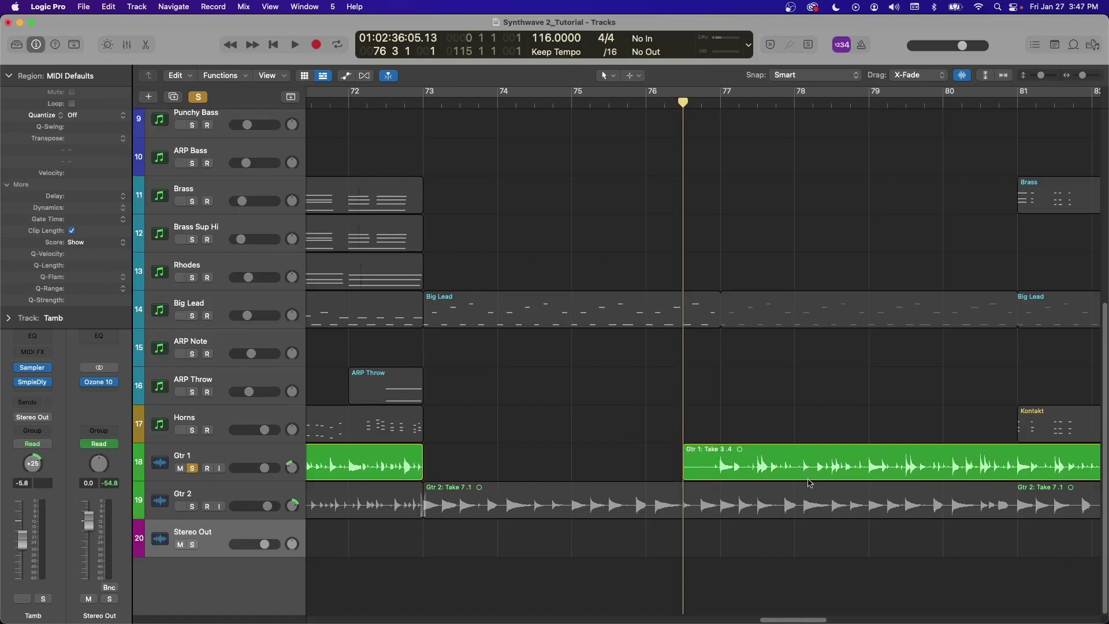
Give the remaining Take 3 .4 region a 1000 Fade-In and play it back.
click(804, 458)
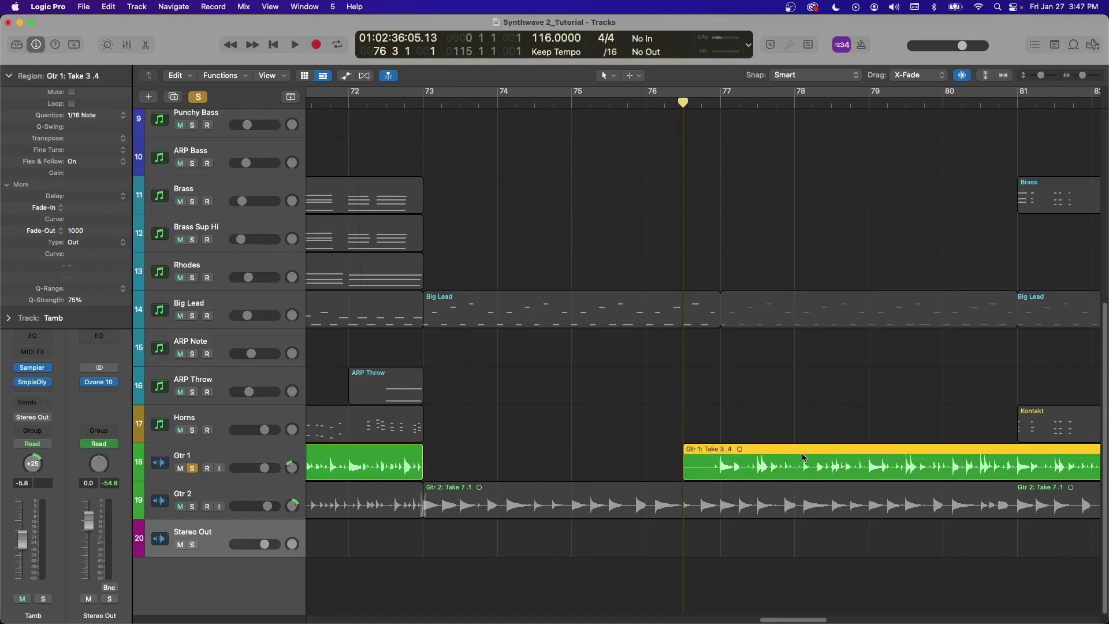
double_click(87, 208)
text(1)
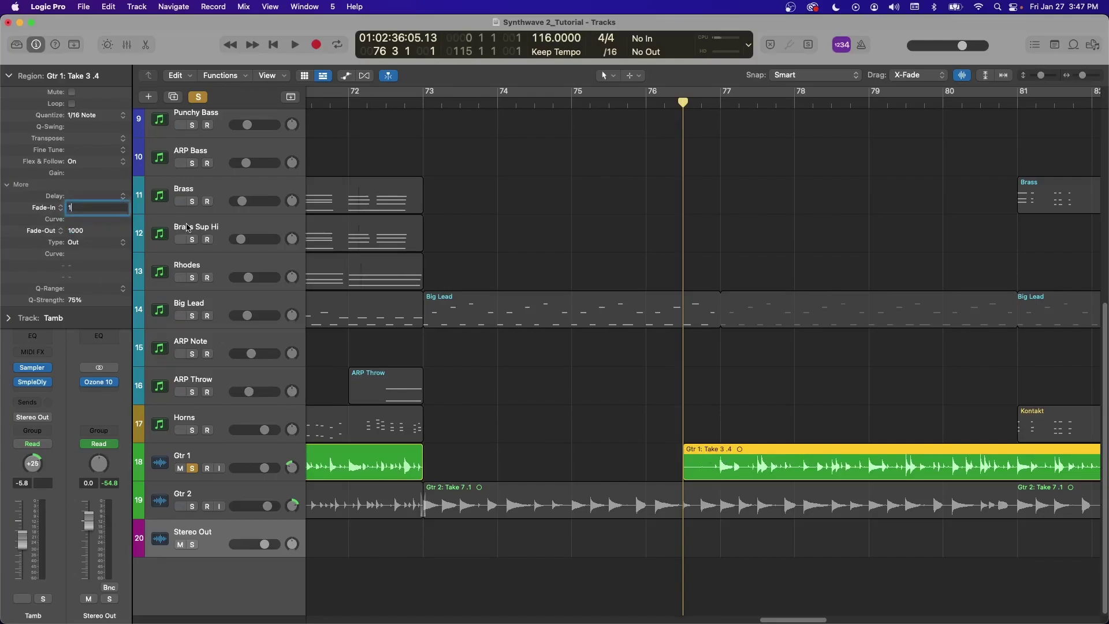
text(000)
key(Return)
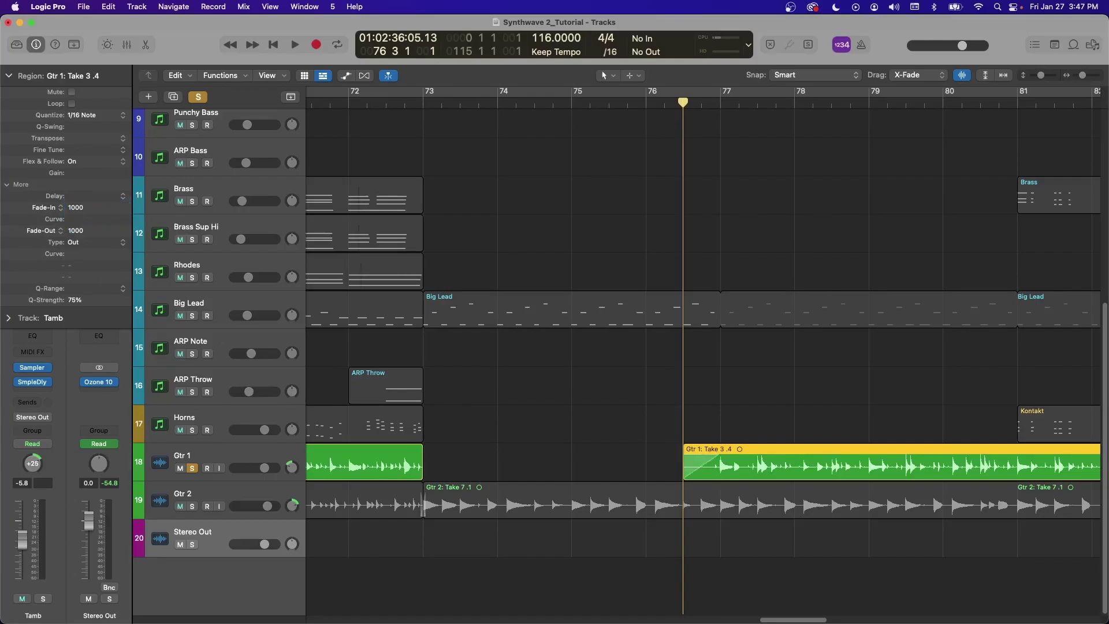
key(space)
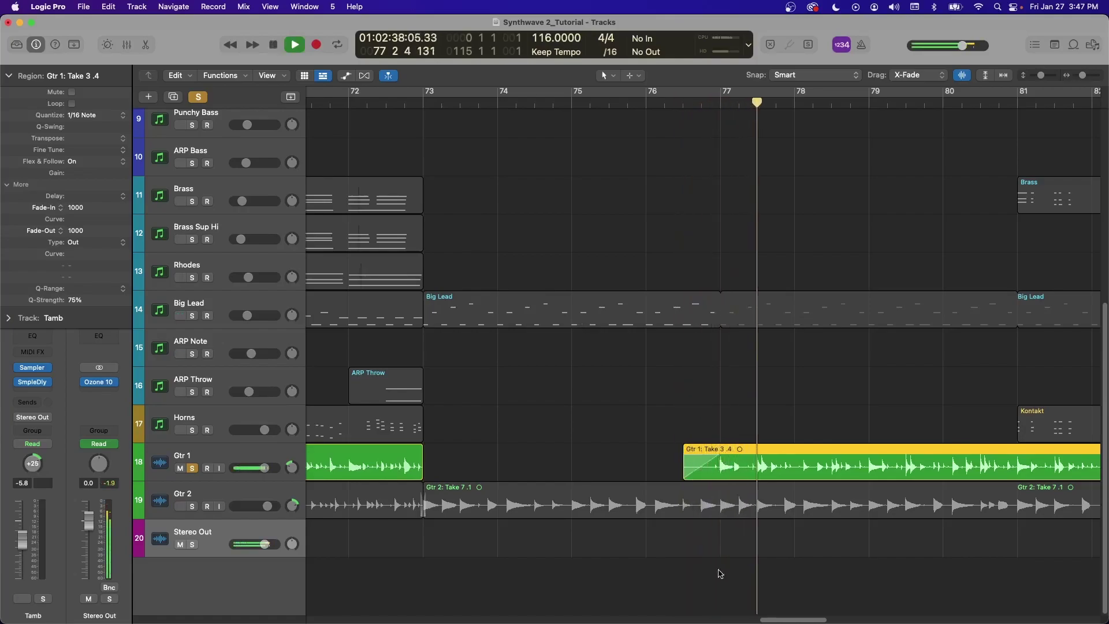
Shorten the fade-out at the end of the Gtr 1 region.
key(space)
scroll(681, 501, right, 10)
click(681, 500)
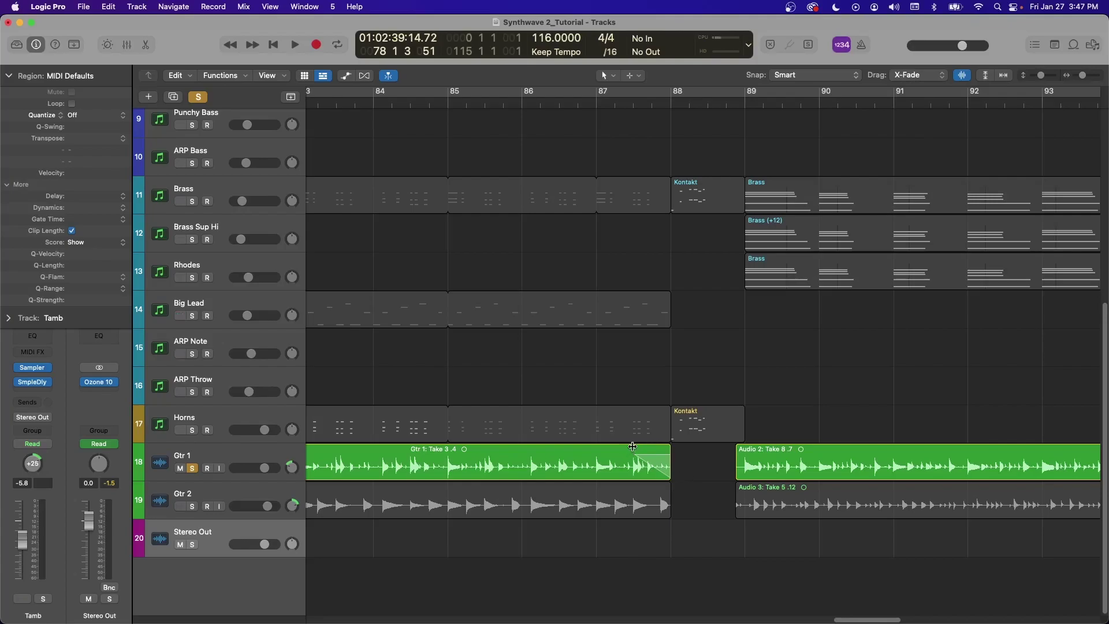
drag(633, 451, 541, 442)
Try a crossfade into Audio 2, undo it, and lengthen Gtr 1's fade-out to 3570.
click(696, 508)
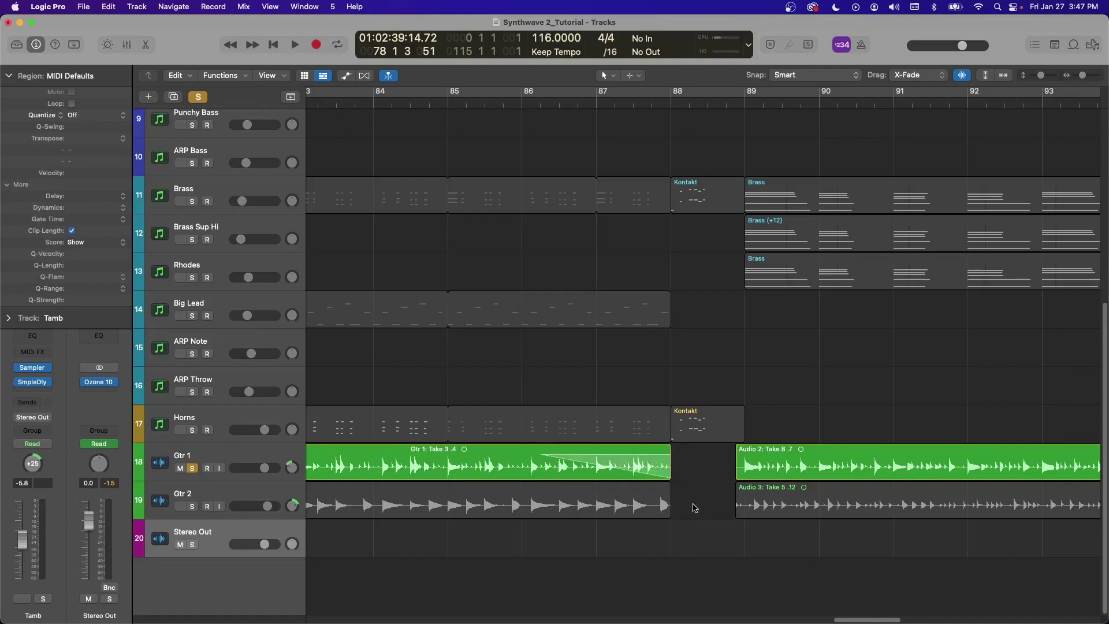
drag(668, 475, 727, 502)
click(736, 494)
drag(728, 448, 699, 451)
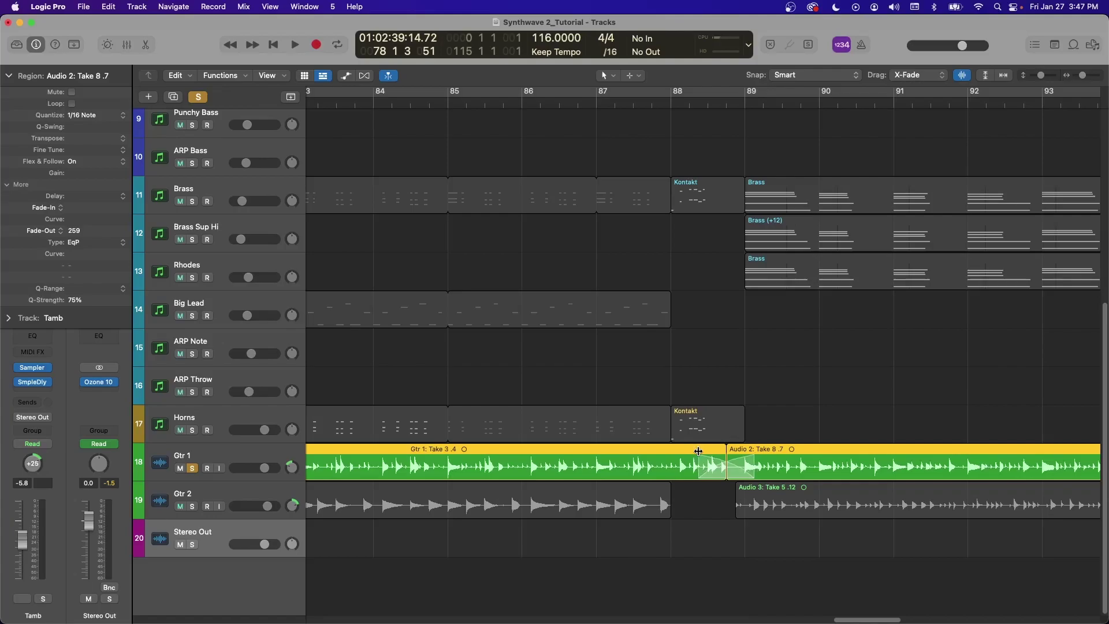
click(708, 538)
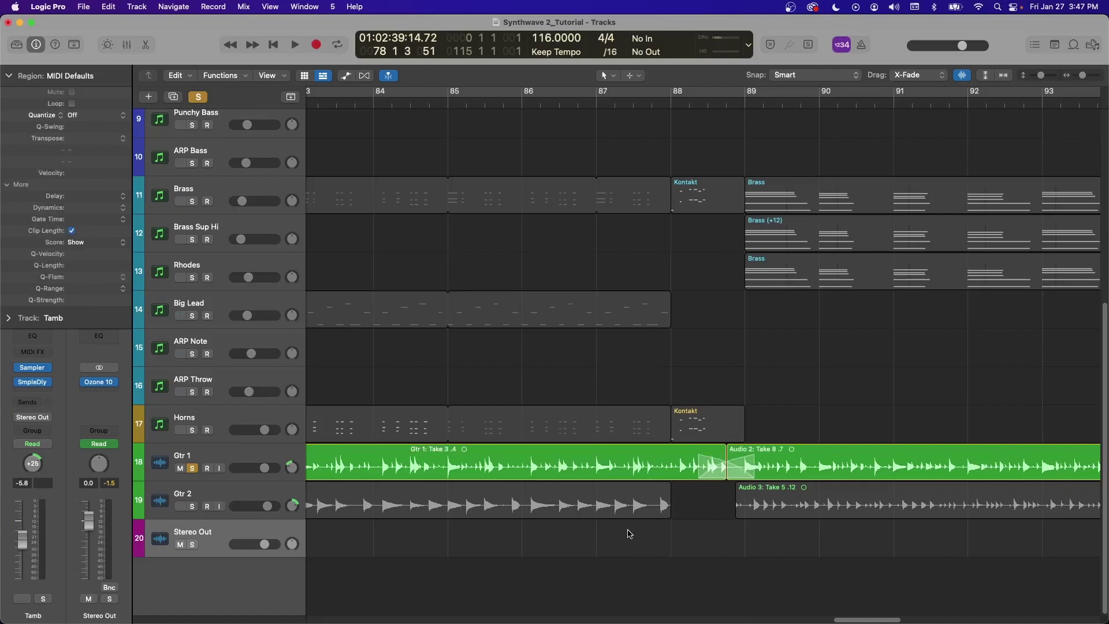
key(super+z)
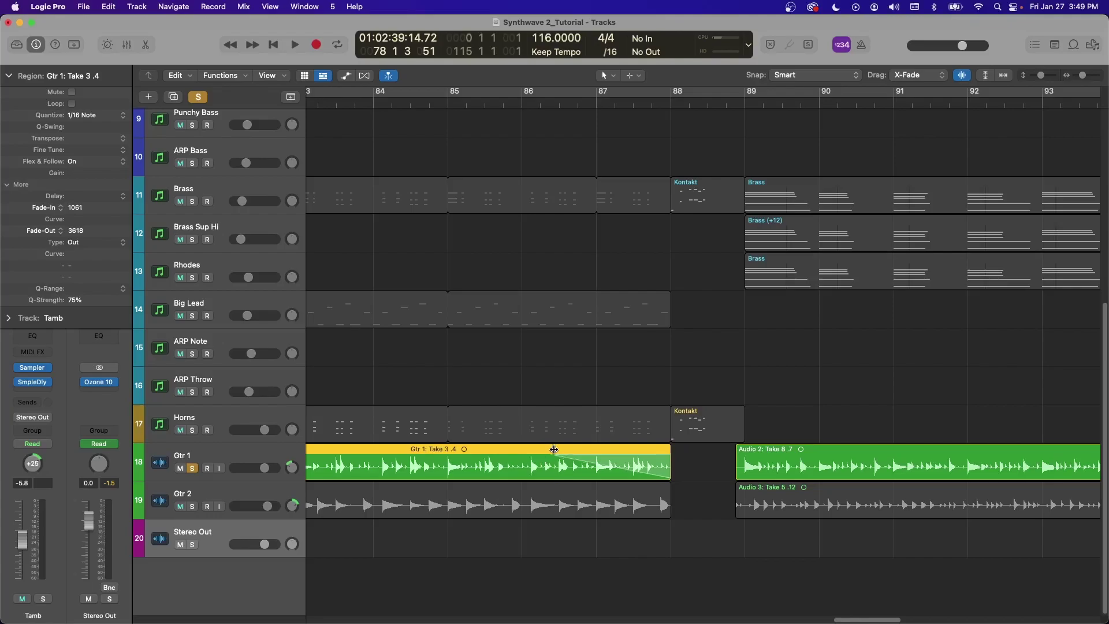
drag(549, 471, 569, 472)
click(56, 6)
mouse_move(58, 44)
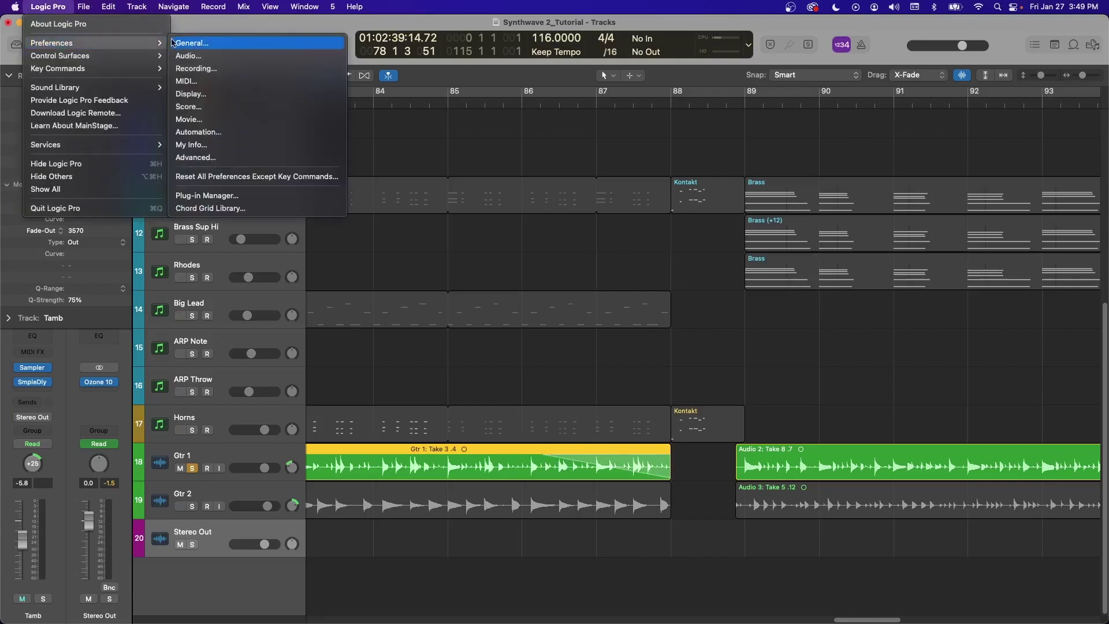
click(192, 43)
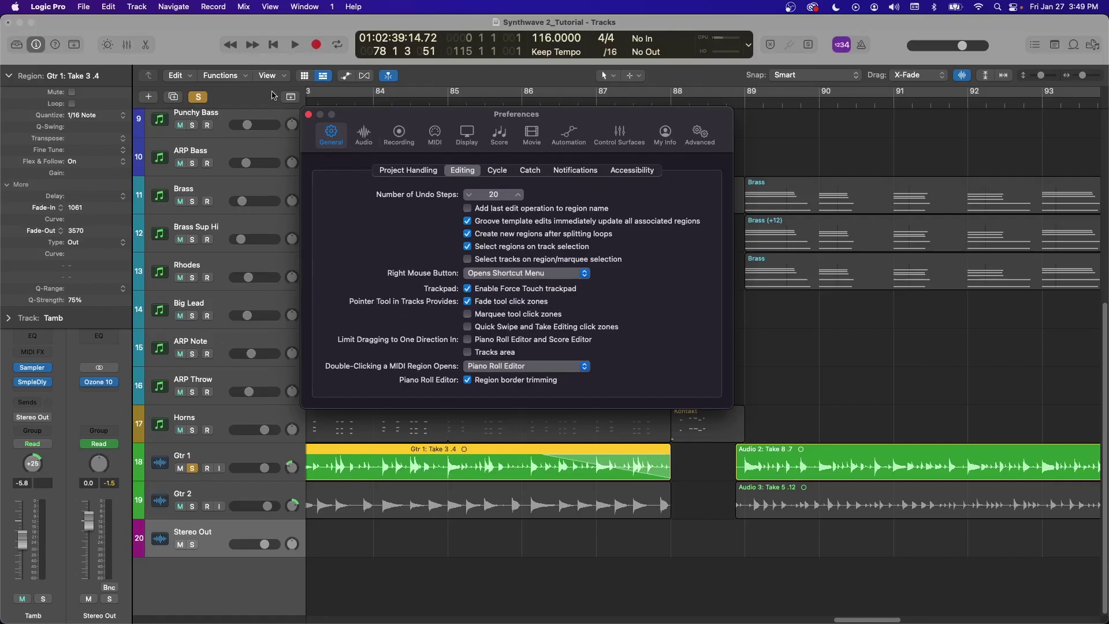
click(309, 115)
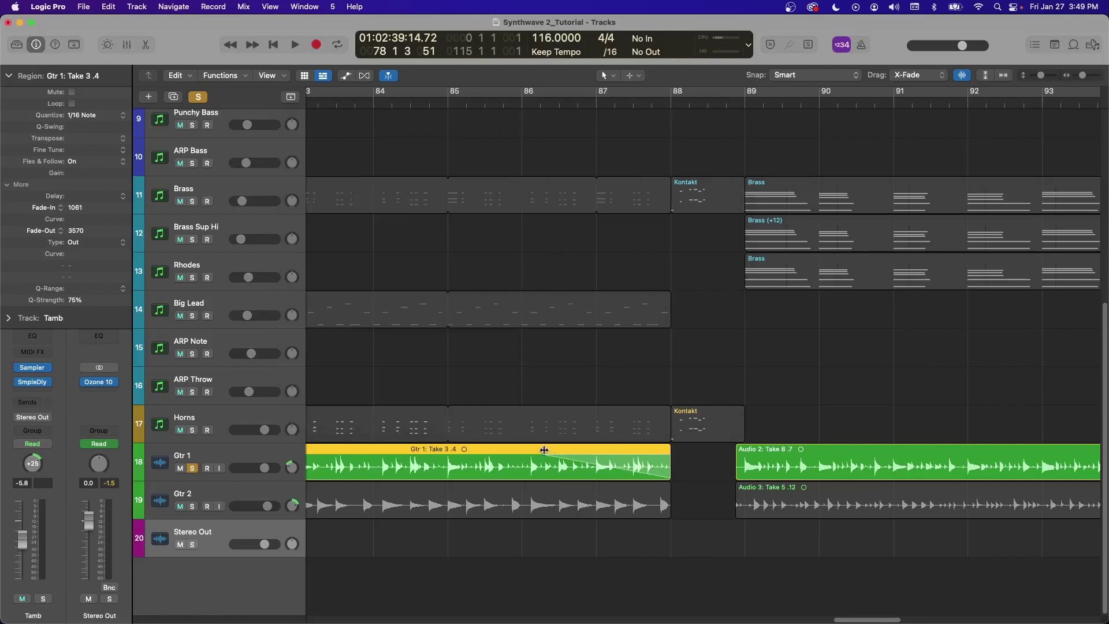
Drag the Gtr 1 fade-out to length 5017 with curve 45, audition it, and zoom out to bars 71–105.
drag(544, 450, 581, 443)
key(space)
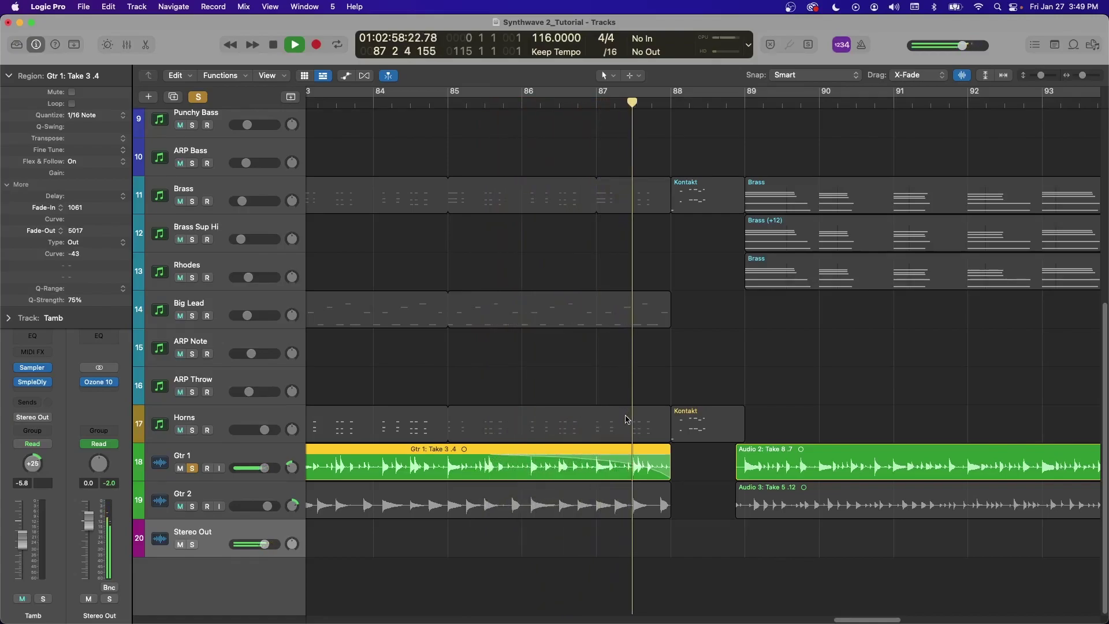
key(space)
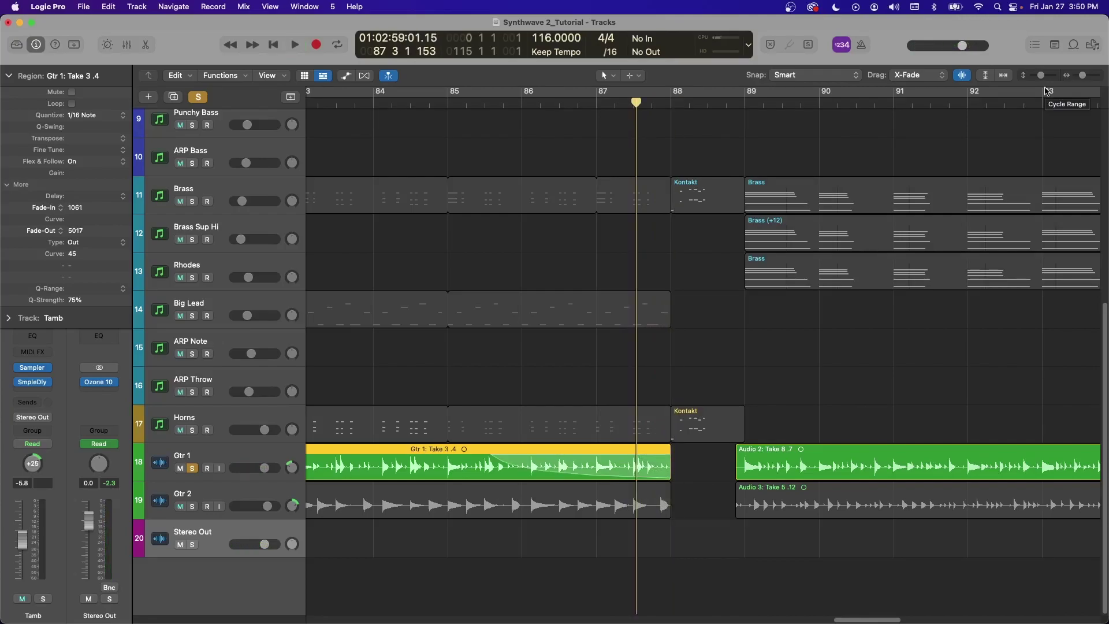
scroll(700, 308, down, 5)
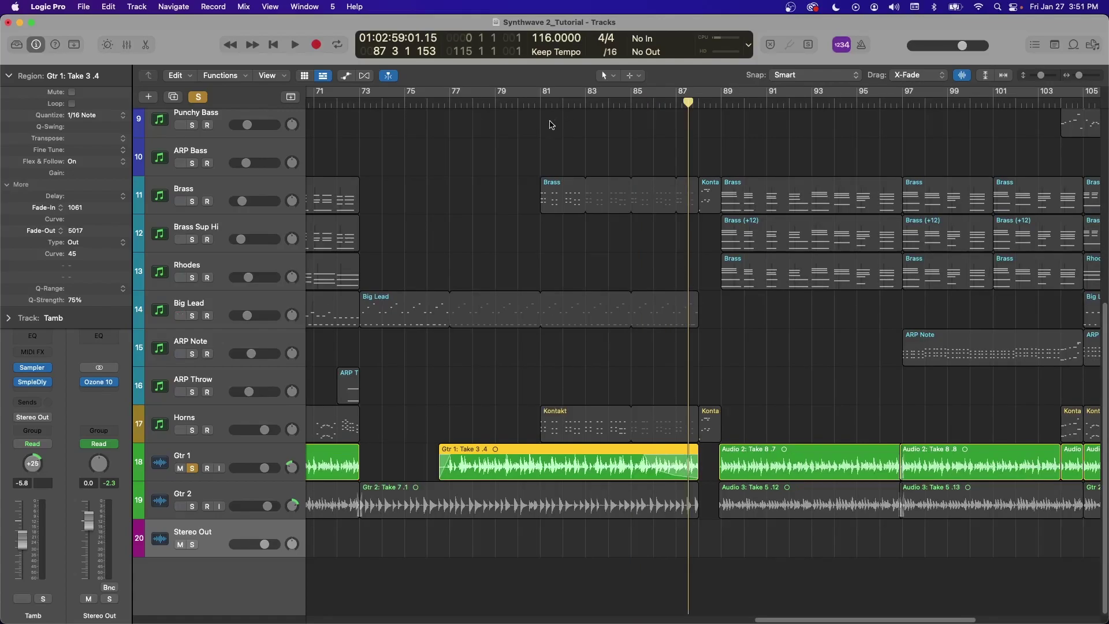